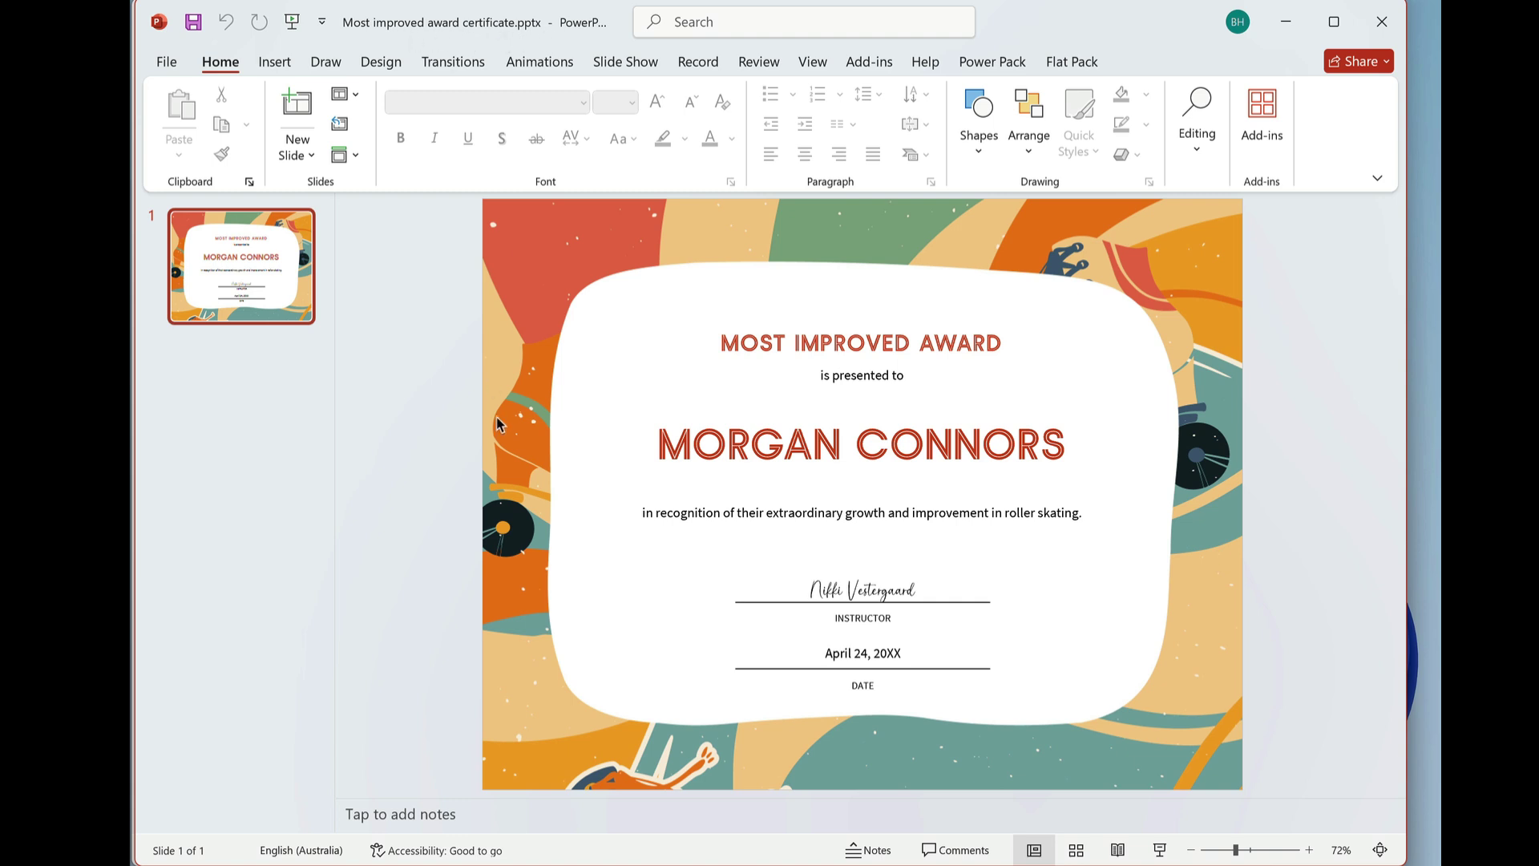
- Switch the ribbon to the Add-ins tab to show the Bulk Create group
{"action": "left_click", "coordinate": [870, 62]}
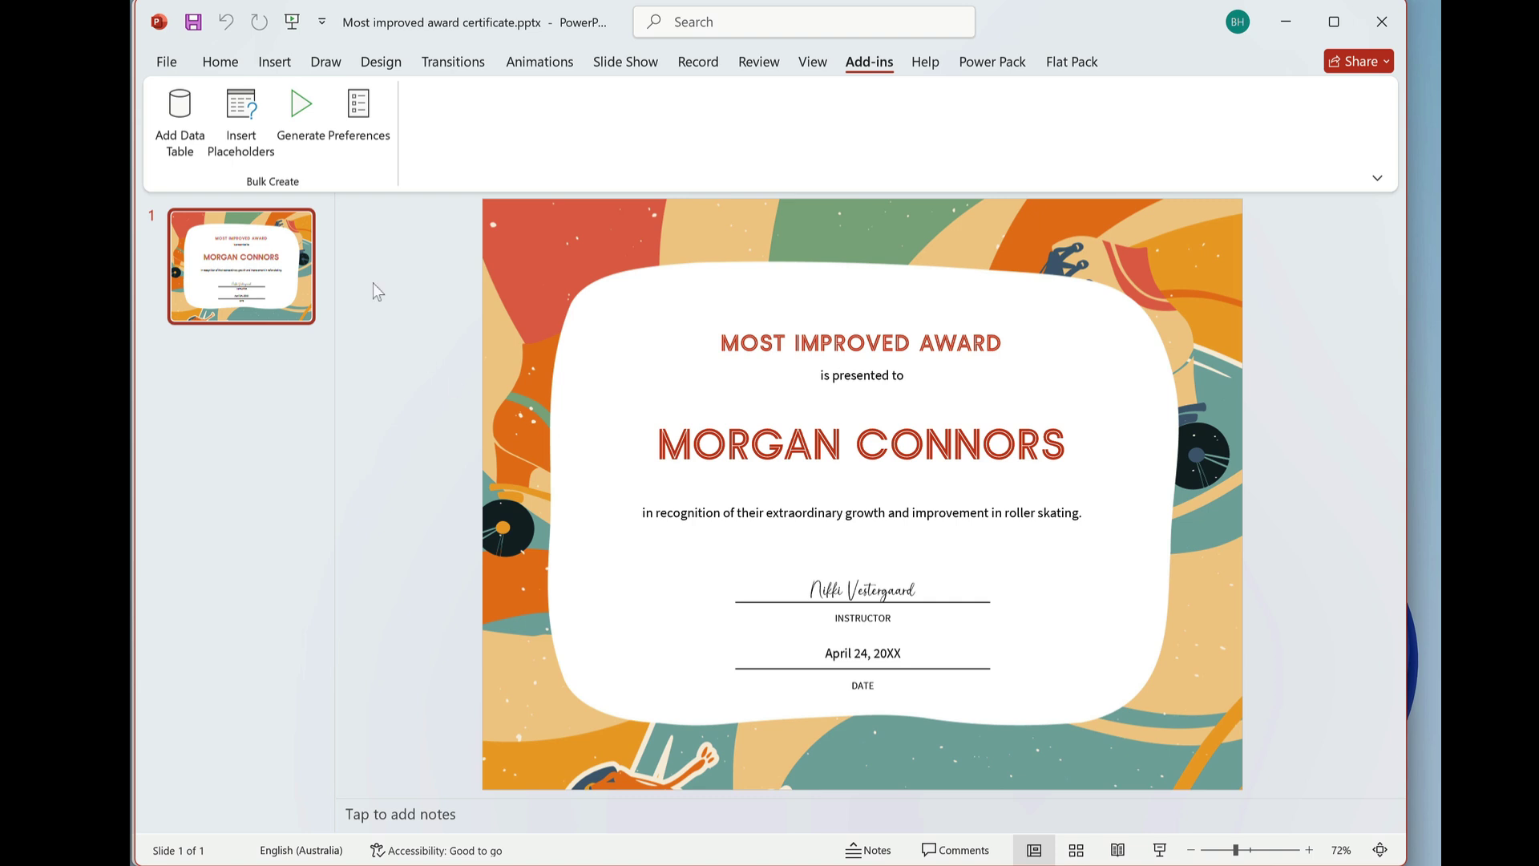
- Insert a data table beside the certificate with FirstName, LastName, Instructor and Date headers
{"action": "left_click", "coordinate": [180, 136]}
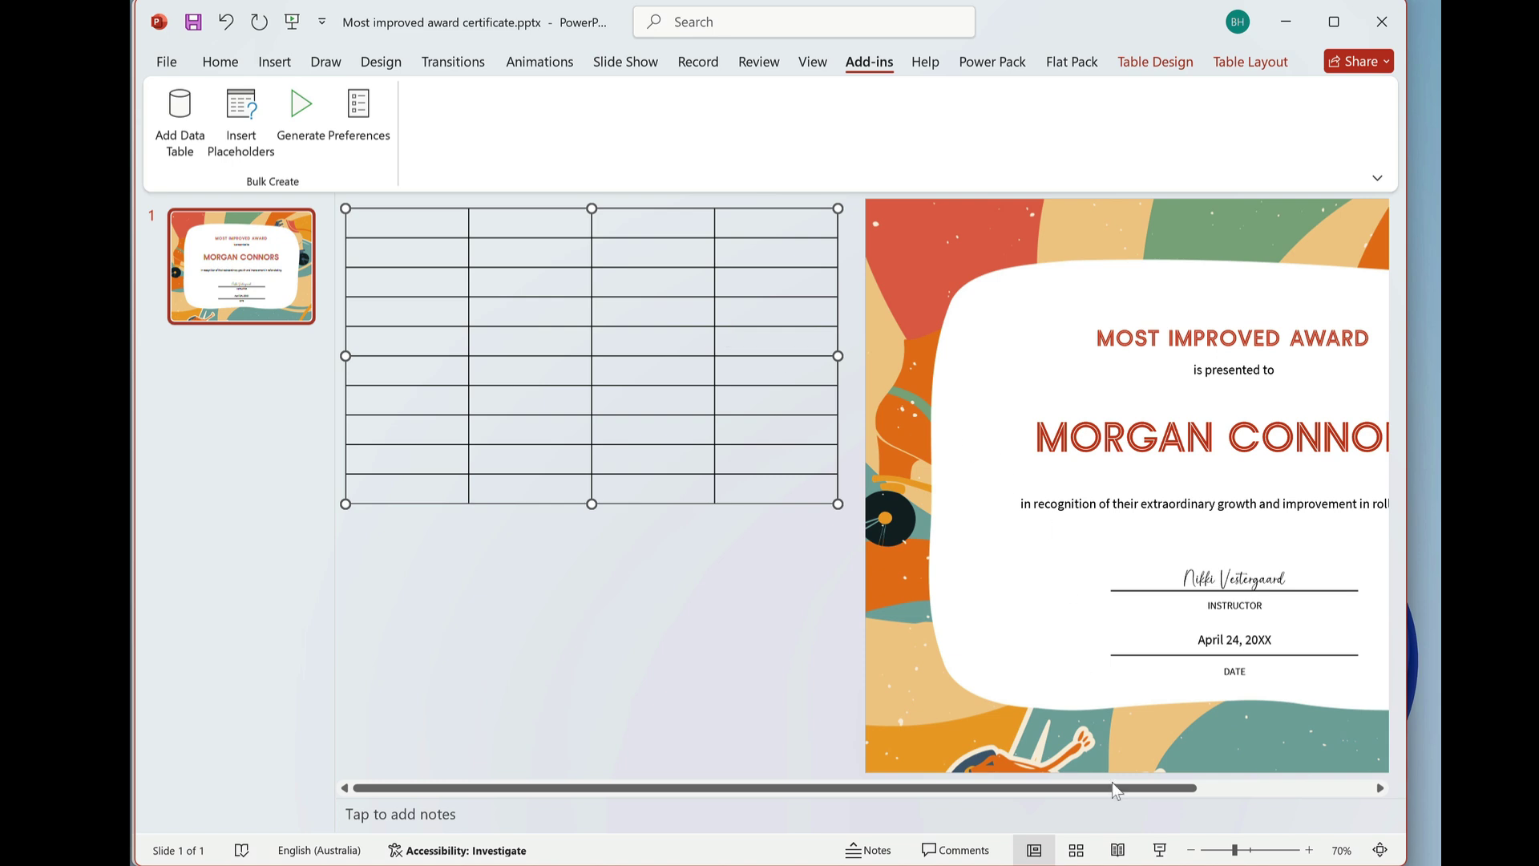
{"action": "left_click_drag", "start_coordinate": [1117, 788], "coordinate": [1349, 776]}
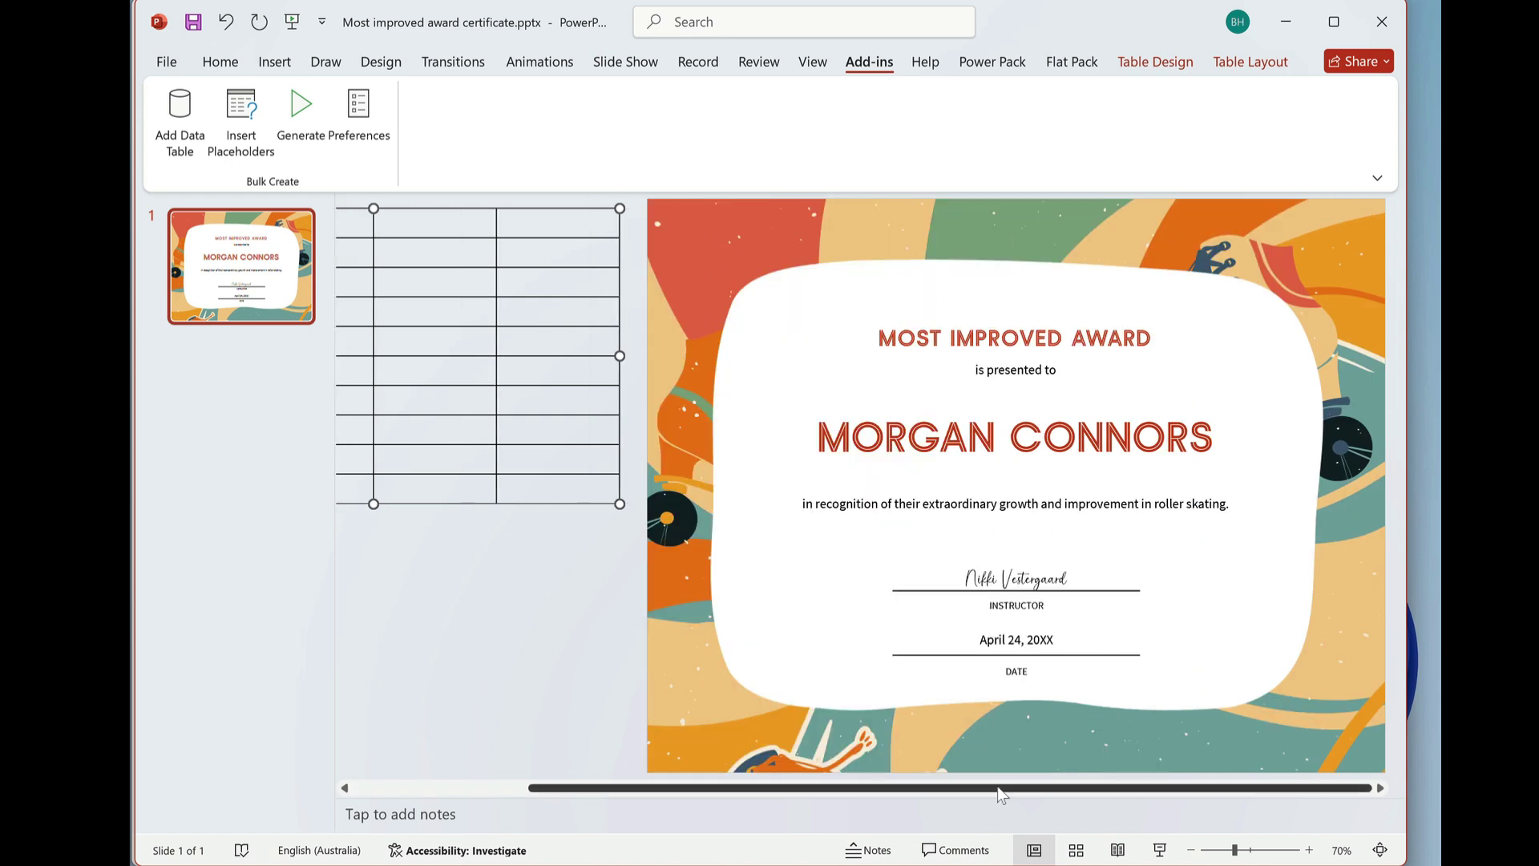
{"action": "left_click_drag", "start_coordinate": [966, 788], "coordinate": [789, 788]}
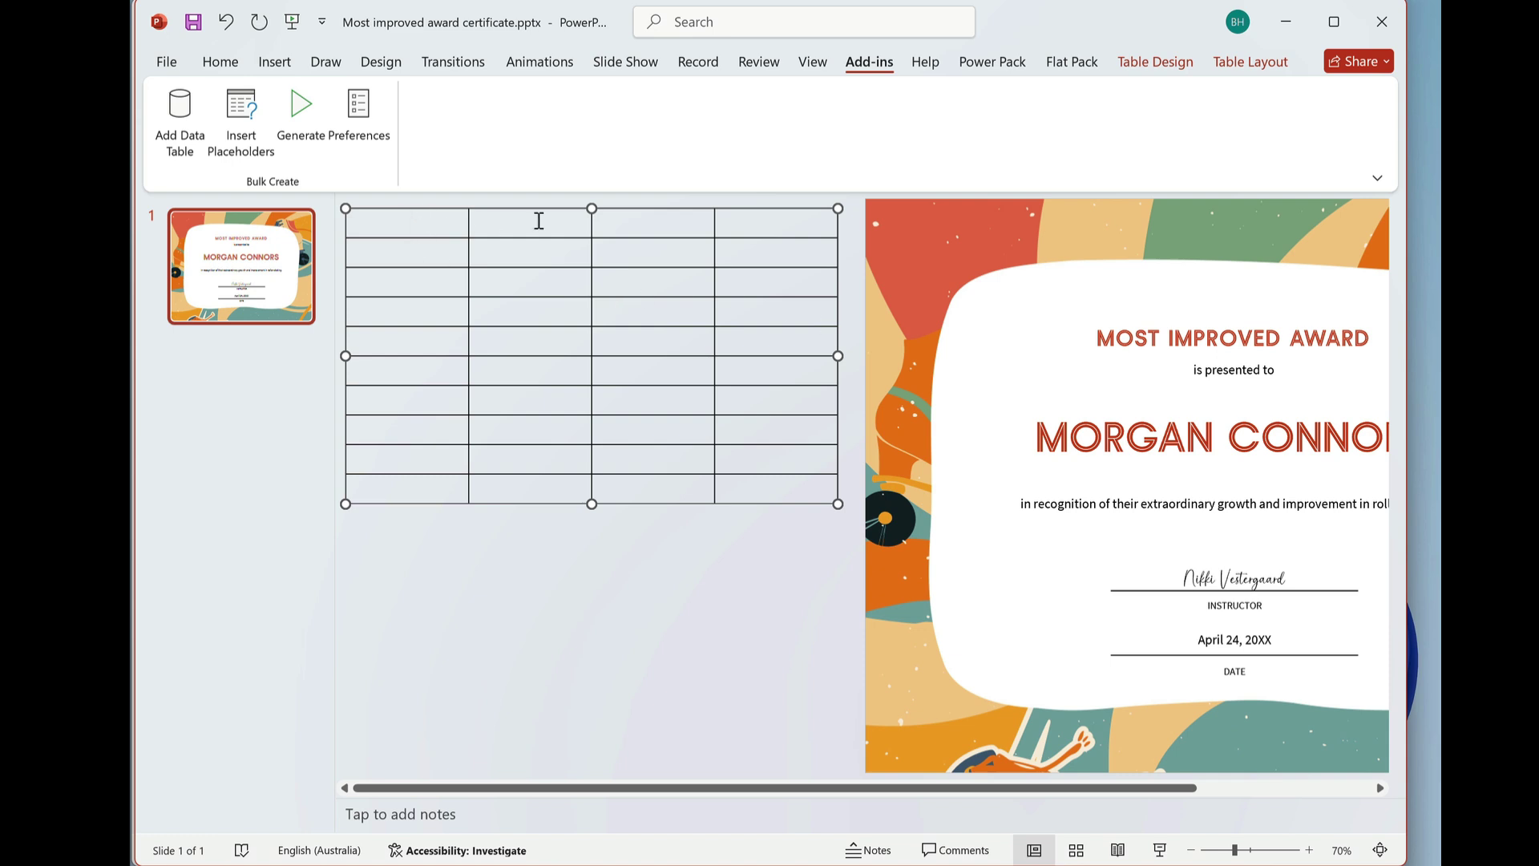
{"action": "type", "text": "FirstName"}
{"action": "key", "text": "Tab"}
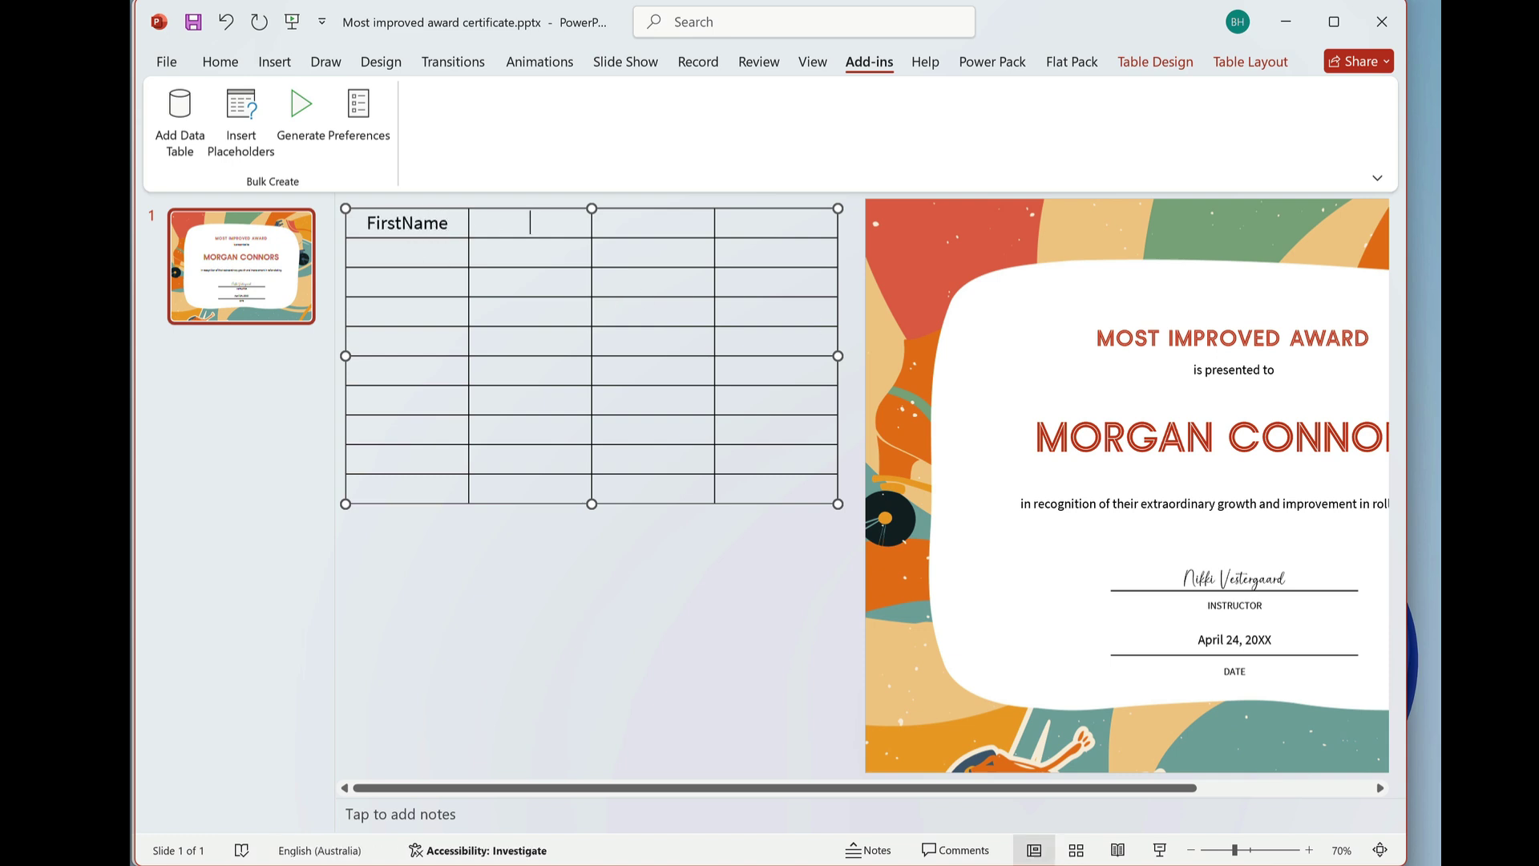
{"action": "type", "text": "LastName"}
{"action": "key", "text": "Tab"}
{"action": "type", "text": "Instructor"}
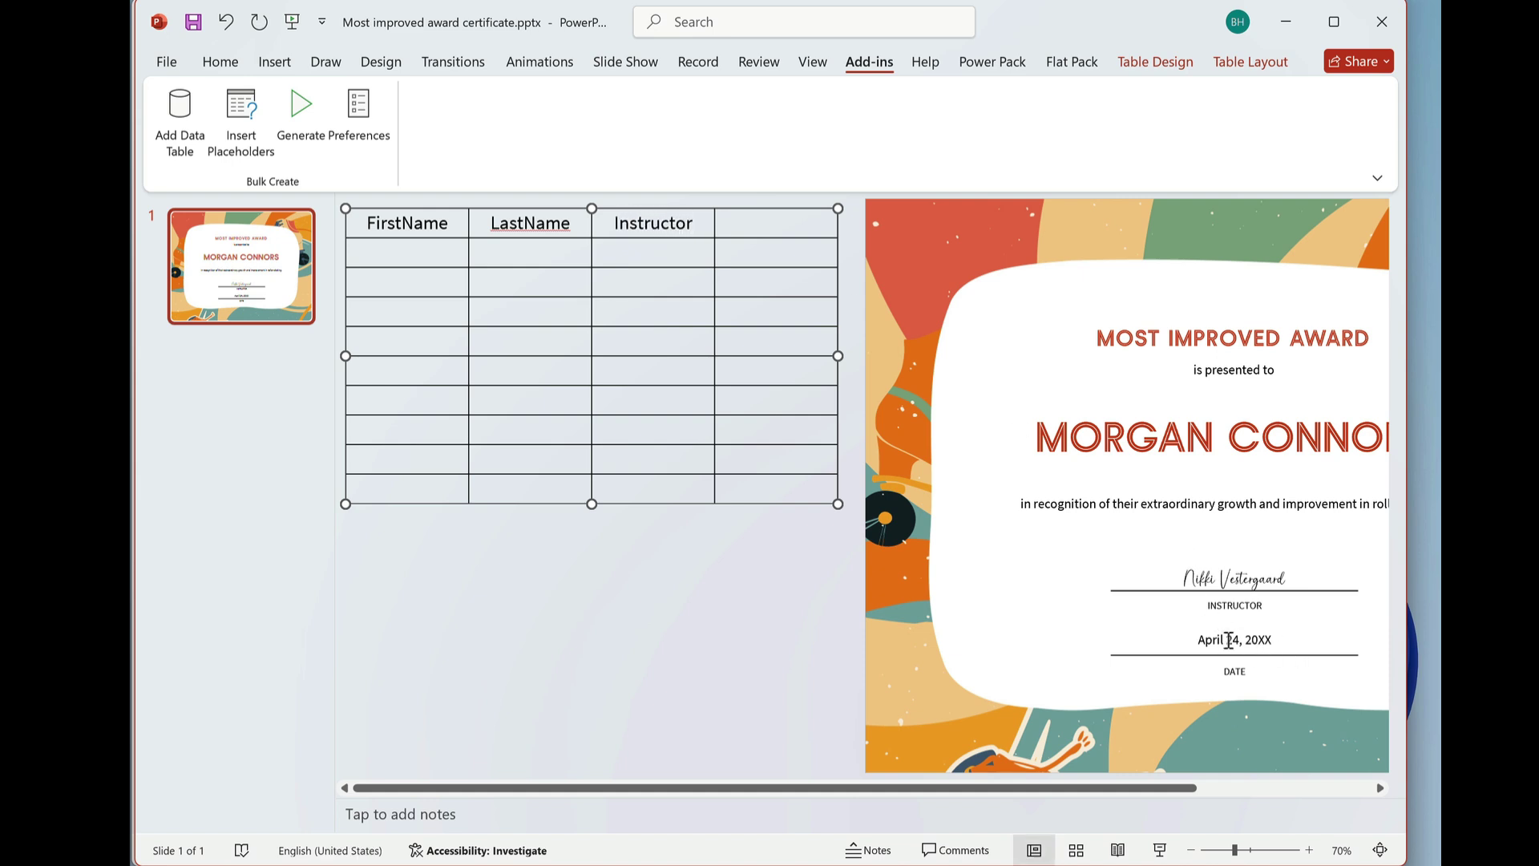
{"action": "left_click", "coordinate": [748, 230]}
{"action": "type", "text": "Date"}
- Fill three student rows with names, instructors and dates such as 15 April 2024 and 20 April 2024
{"action": "left_click", "coordinate": [406, 255]}
{"action": "type", "text": "John"}
{"action": "key", "text": "Tab"}
{"action": "type", "text": "Smith"}
{"action": "key", "text": "Tab"}
{"action": "type", "text": "Bearwood"}
{"action": "key", "text": "Tab"}
{"action": "type", "text": "15"}
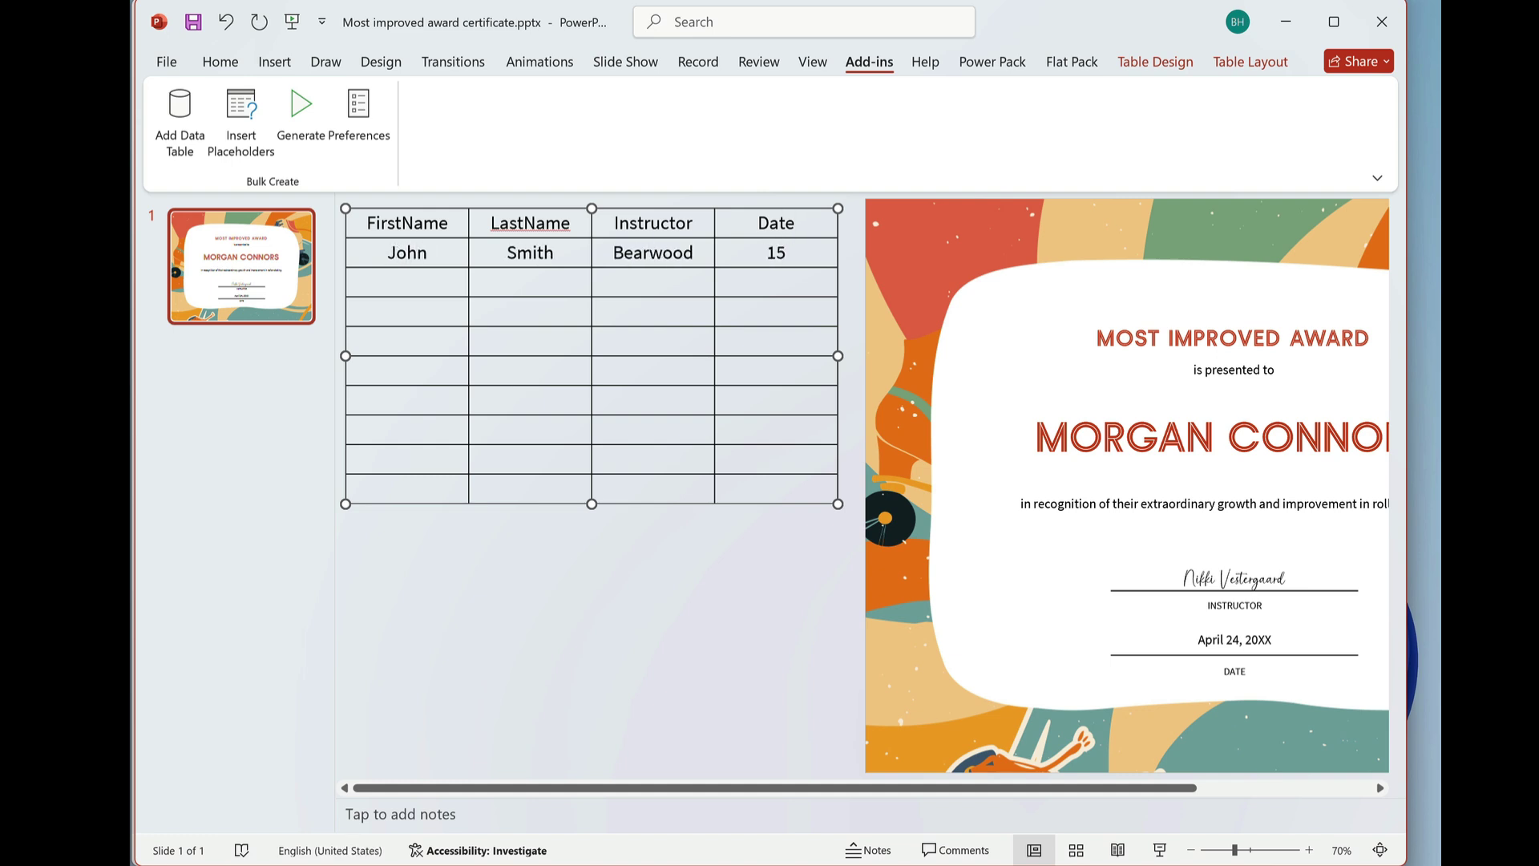
{"action": "type", "text": " April 2024"}
{"action": "key", "text": "Tab"}
{"action": "type", "text": "Kelly"}
{"action": "key", "text": "Tab"}
{"action": "type", "text": "Lawson"}
{"action": "key", "text": "Tab"}
{"action": "type", "text": "Nate"}
{"action": "key", "text": "Tab"}
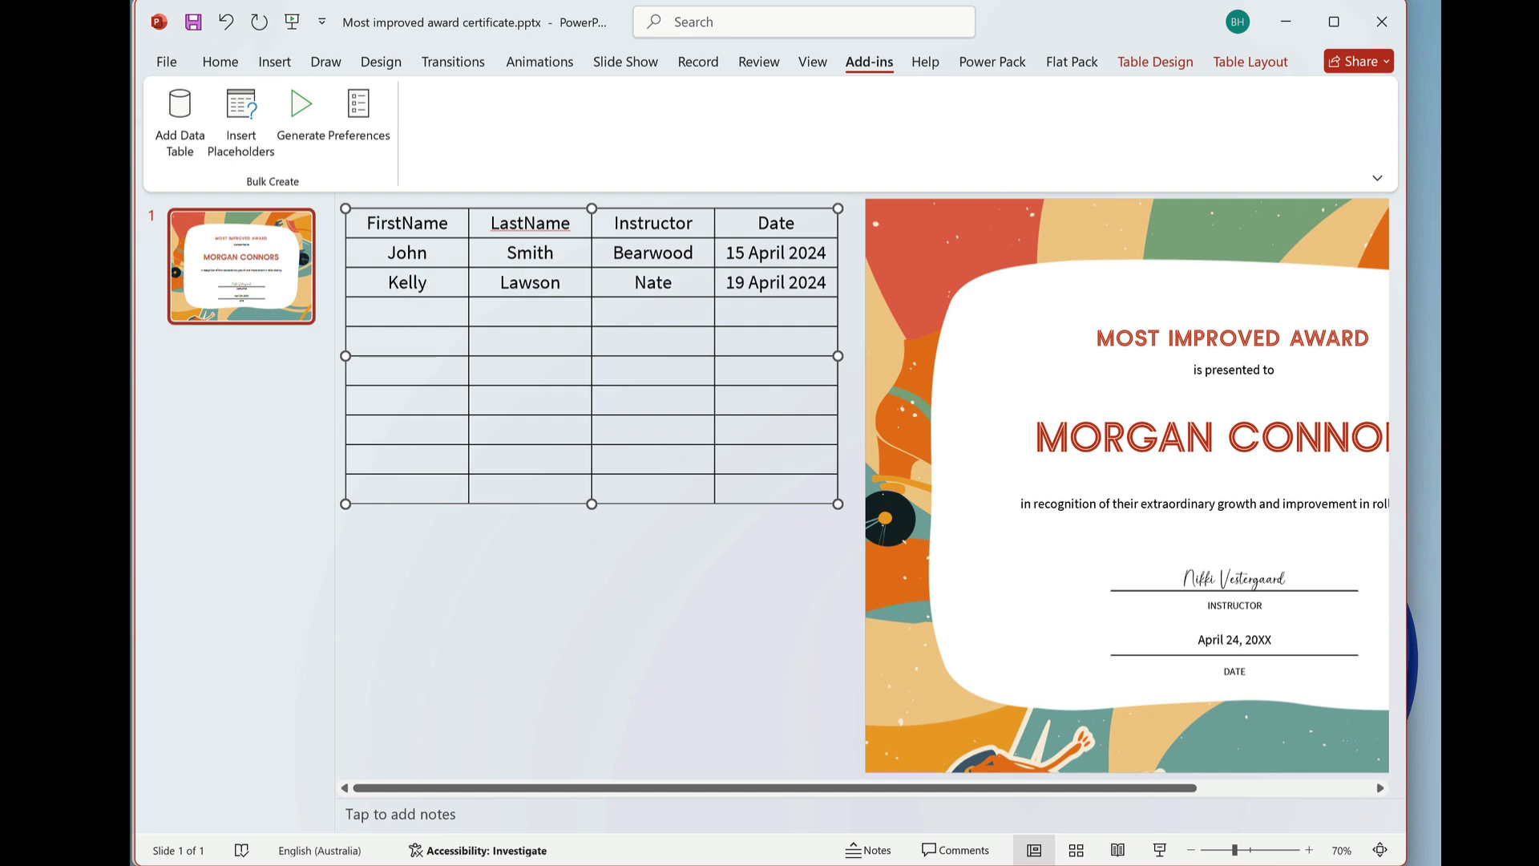
{"action": "type", "text": "Bob"}
{"action": "key", "text": "Tab"}
{"action": "type", "text": "Ranger"}
{"action": "key", "text": "Tab"}
{"action": "type", "text": "Bear"}
{"action": "key", "text": "Tab"}
{"action": "type", "text": "20 April 2024"}
{"action": "left_click", "coordinate": [749, 586]}
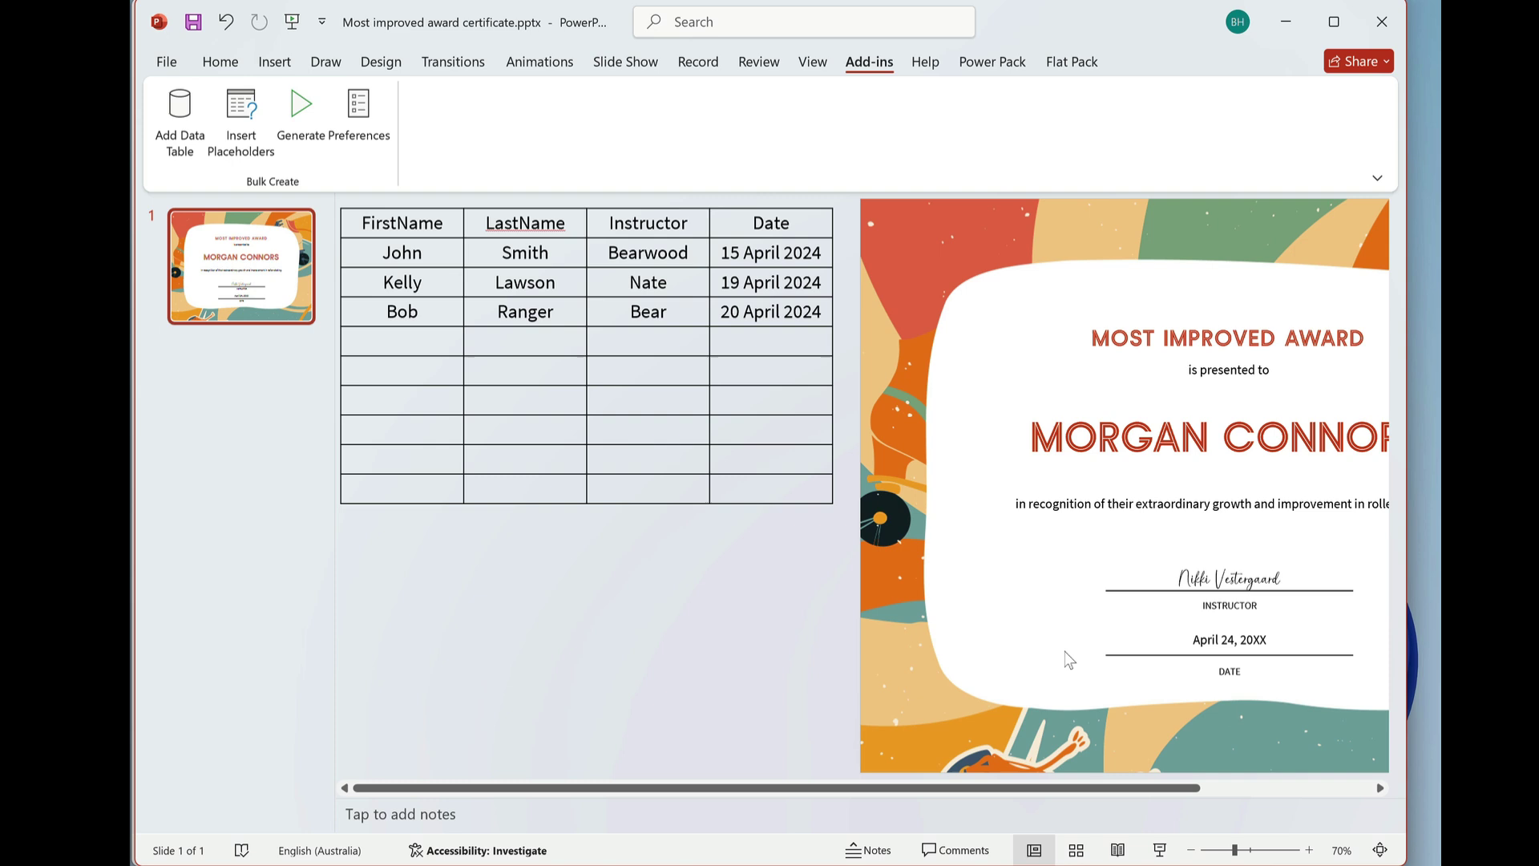
- Scroll the view right and select the first name in the certificate's name box
{"action": "left_click_drag", "start_coordinate": [1162, 789], "coordinate": [1285, 792]}
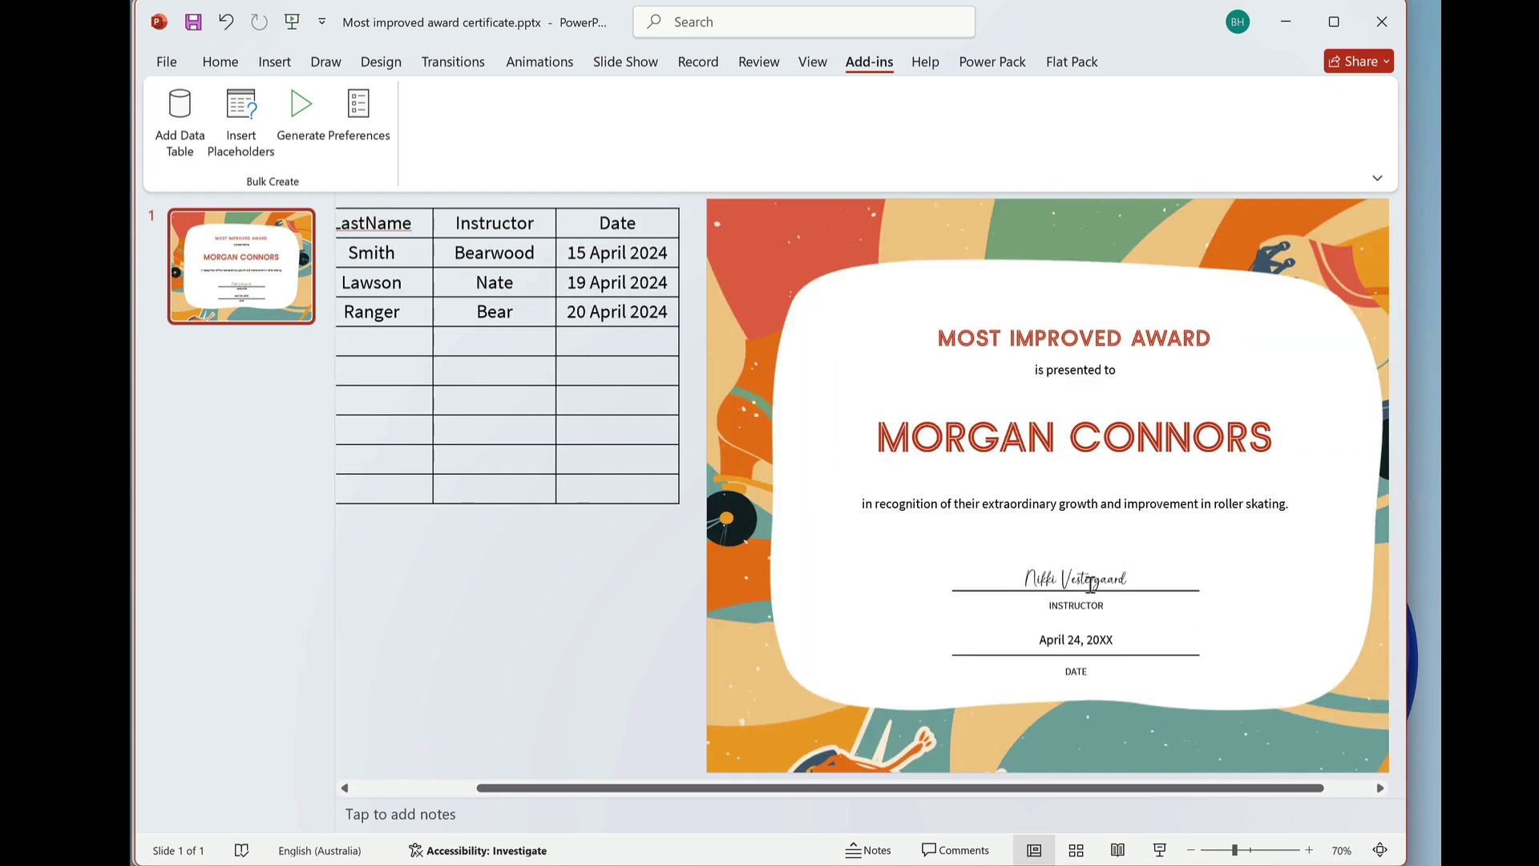
{"action": "double_click", "coordinate": [984, 439]}
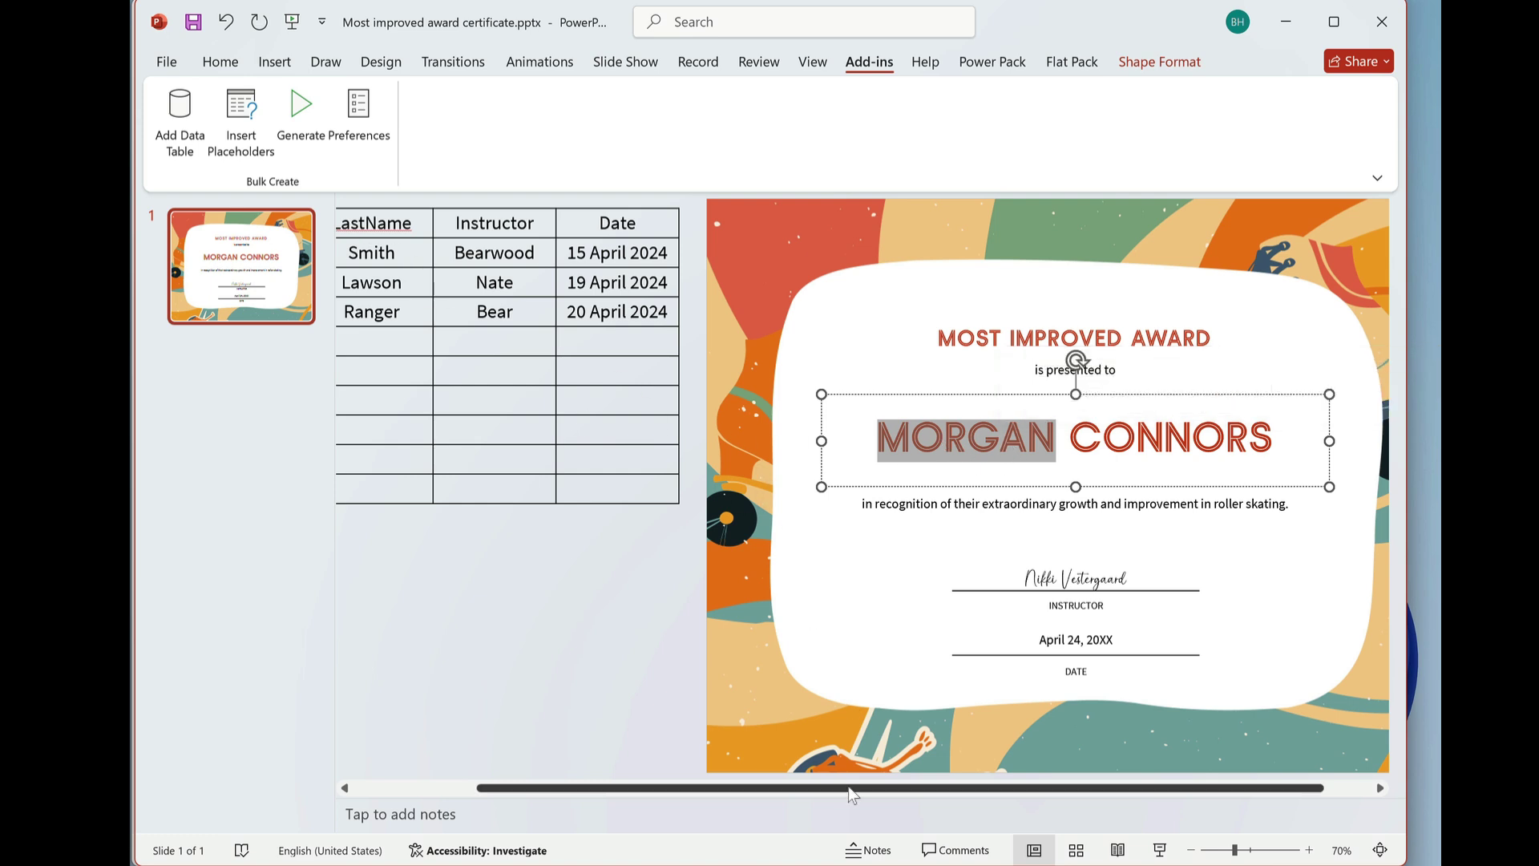
{"action": "left_click_drag", "start_coordinate": [819, 789], "coordinate": [695, 772]}
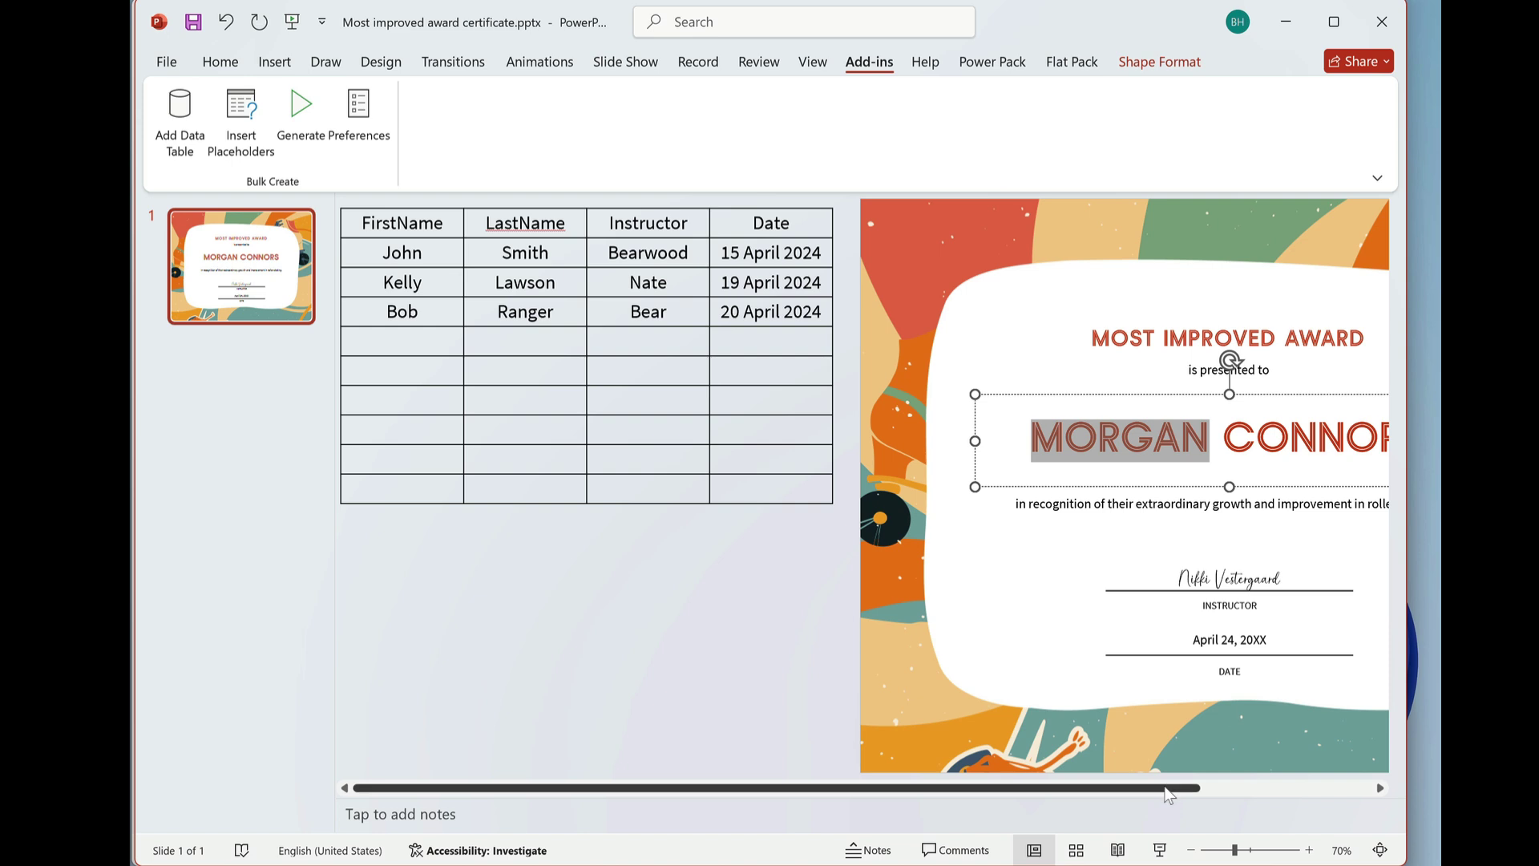
{"action": "left_click_drag", "start_coordinate": [1172, 789], "coordinate": [1353, 794]}
- Undo the typed <<FIRSTNAME>> text, retype the third date as '20 Apirl 2024', and reselect the first name
{"action": "double_click", "coordinate": [913, 461]}
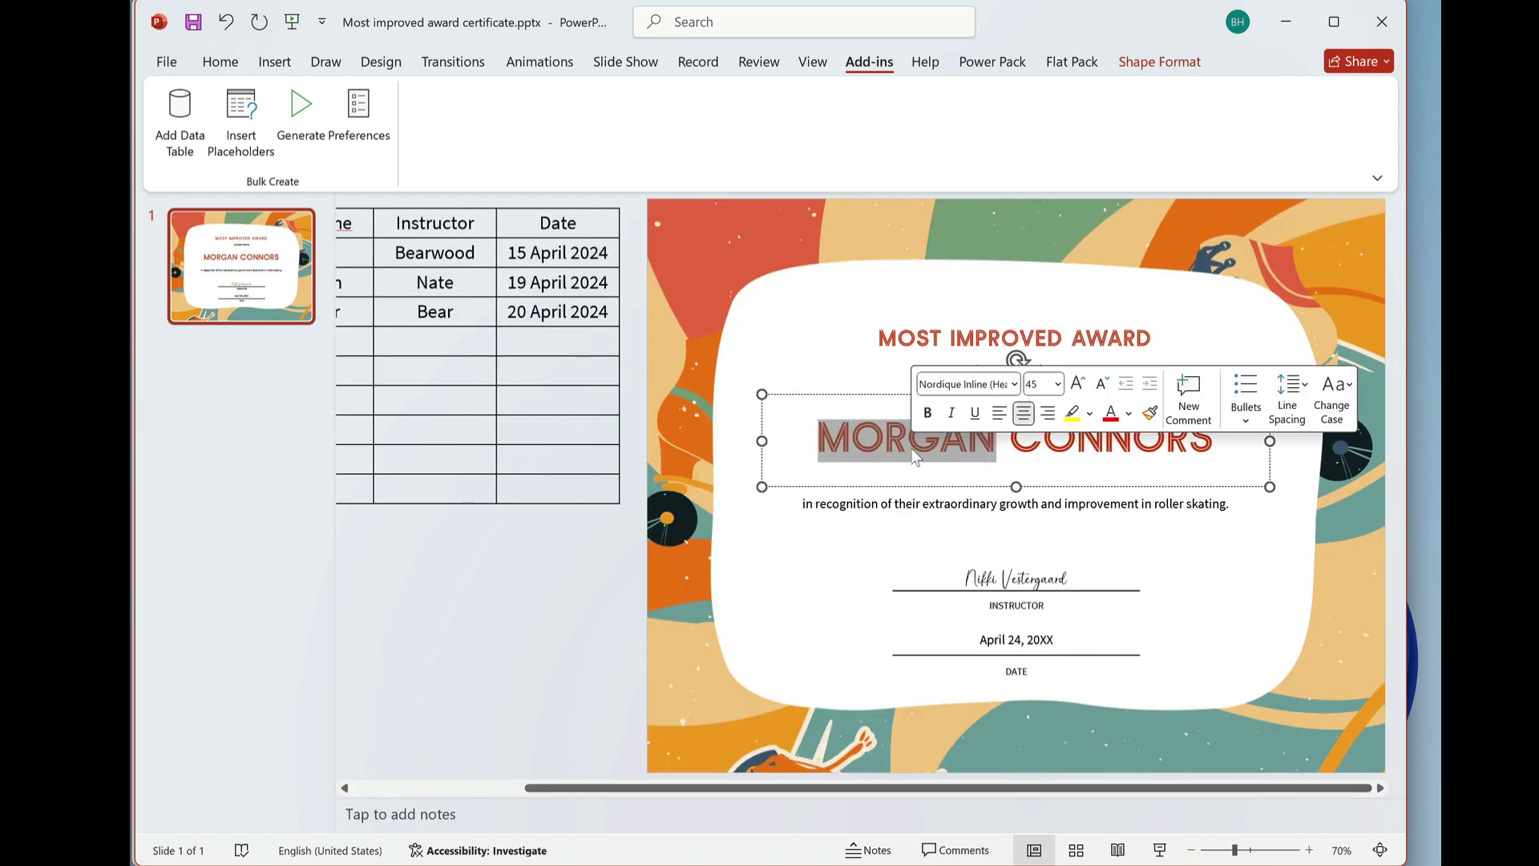
{"action": "type", "text": "<<"}
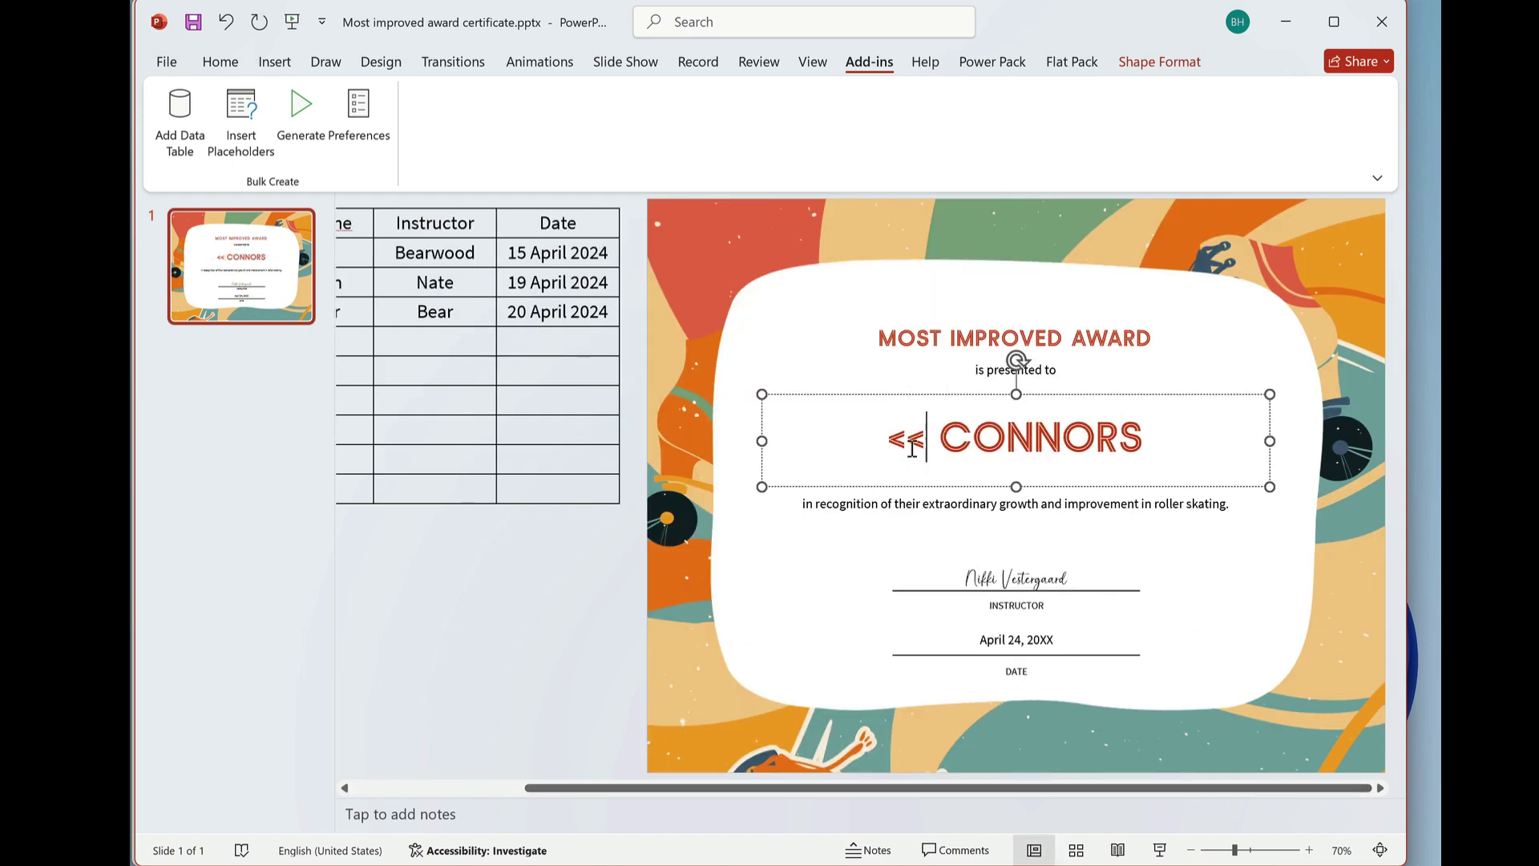
{"action": "type", "text": "FIRSTNAME"}
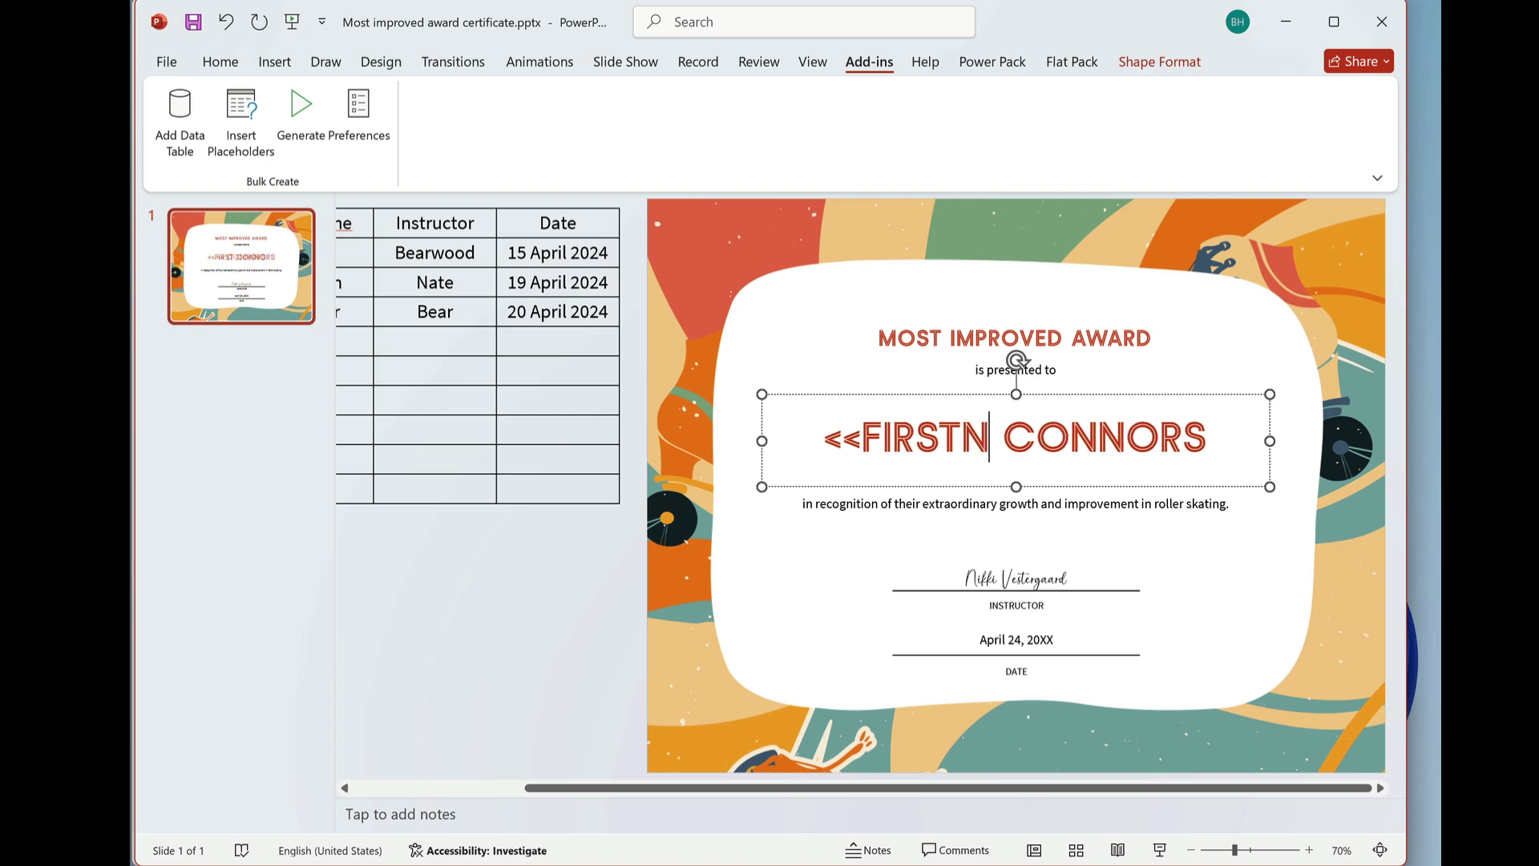
{"action": "type", "text": ">>"}
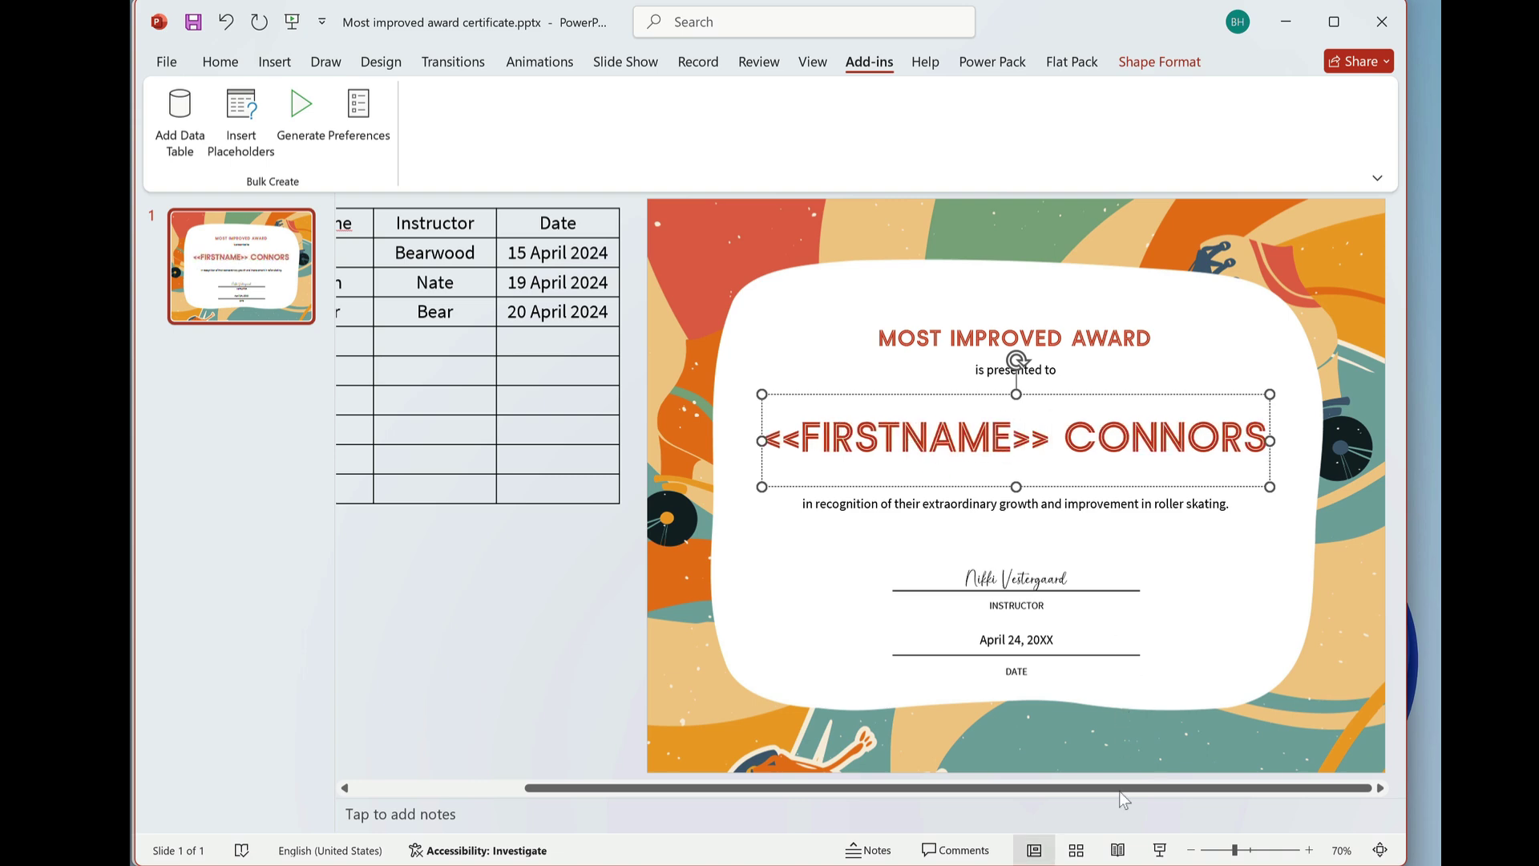
{"action": "left_click_drag", "start_coordinate": [1235, 851], "coordinate": [1223, 851]}
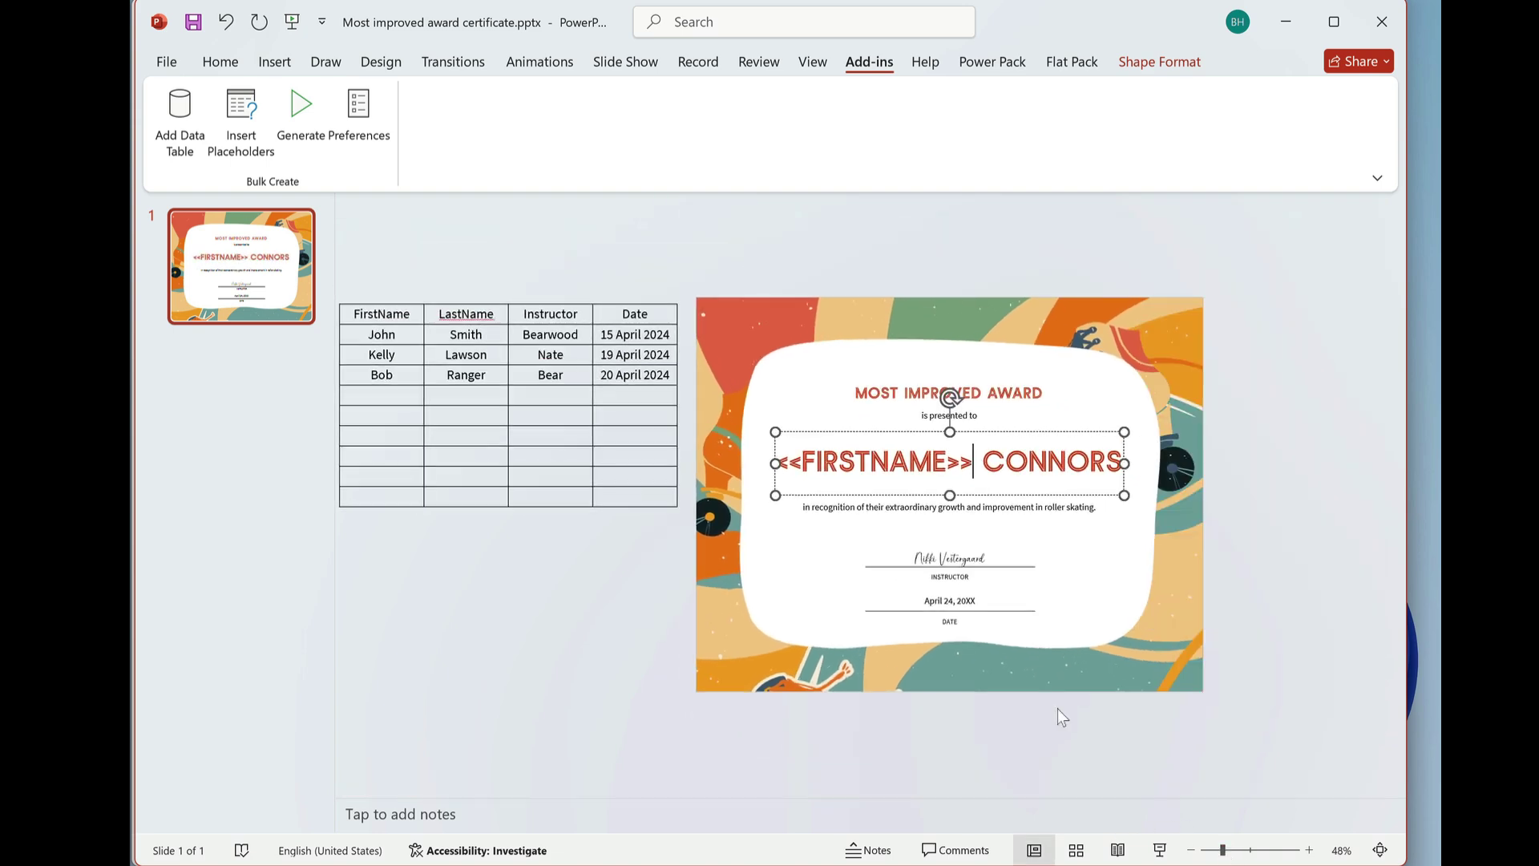
{"action": "double_click", "coordinate": [810, 463]}
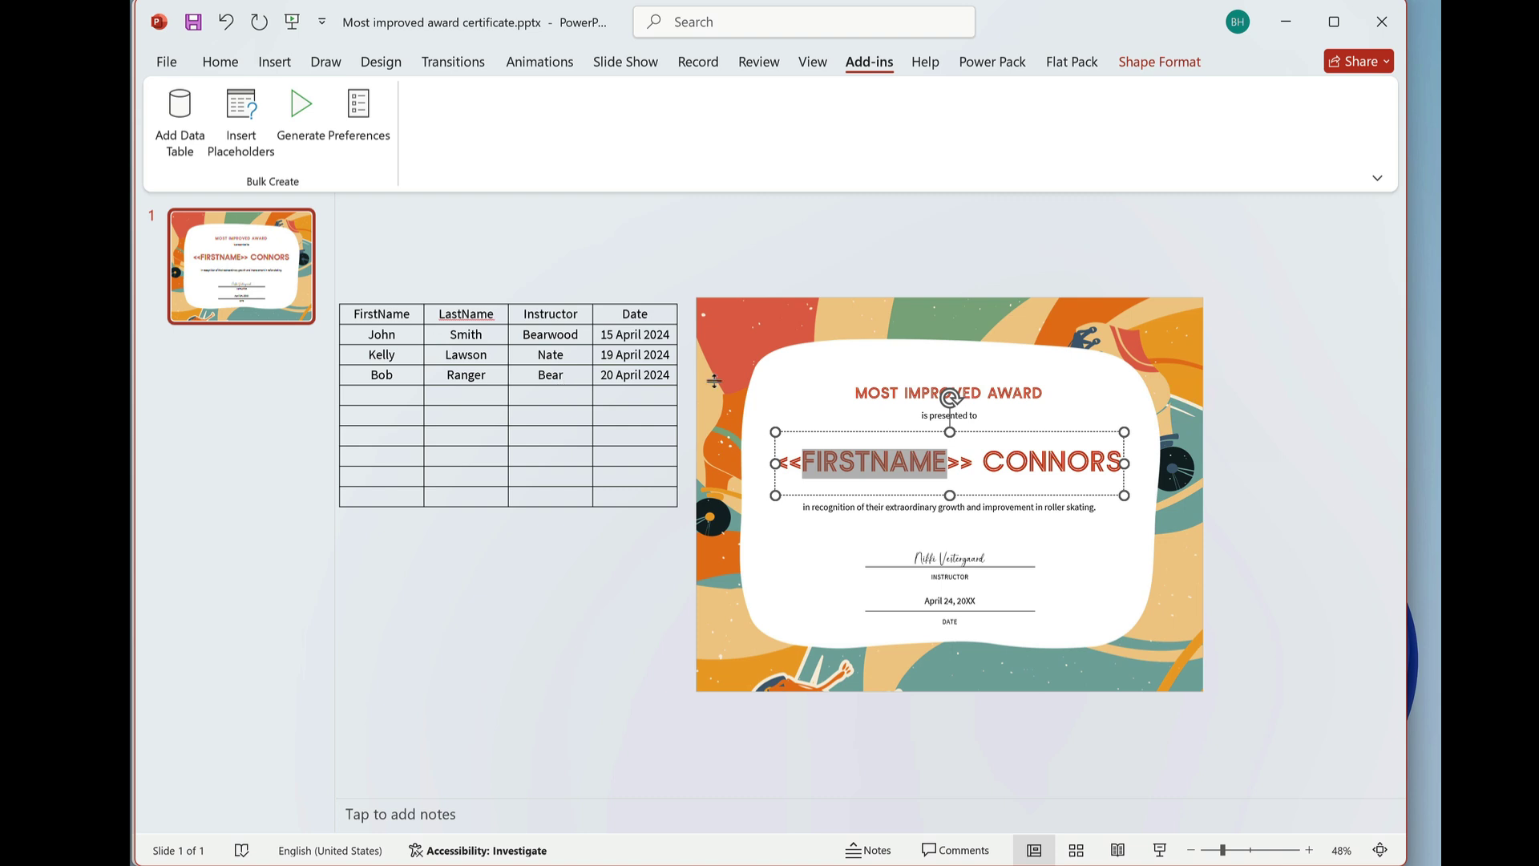
{"action": "left_click_drag", "start_coordinate": [982, 463], "coordinate": [768, 459]}
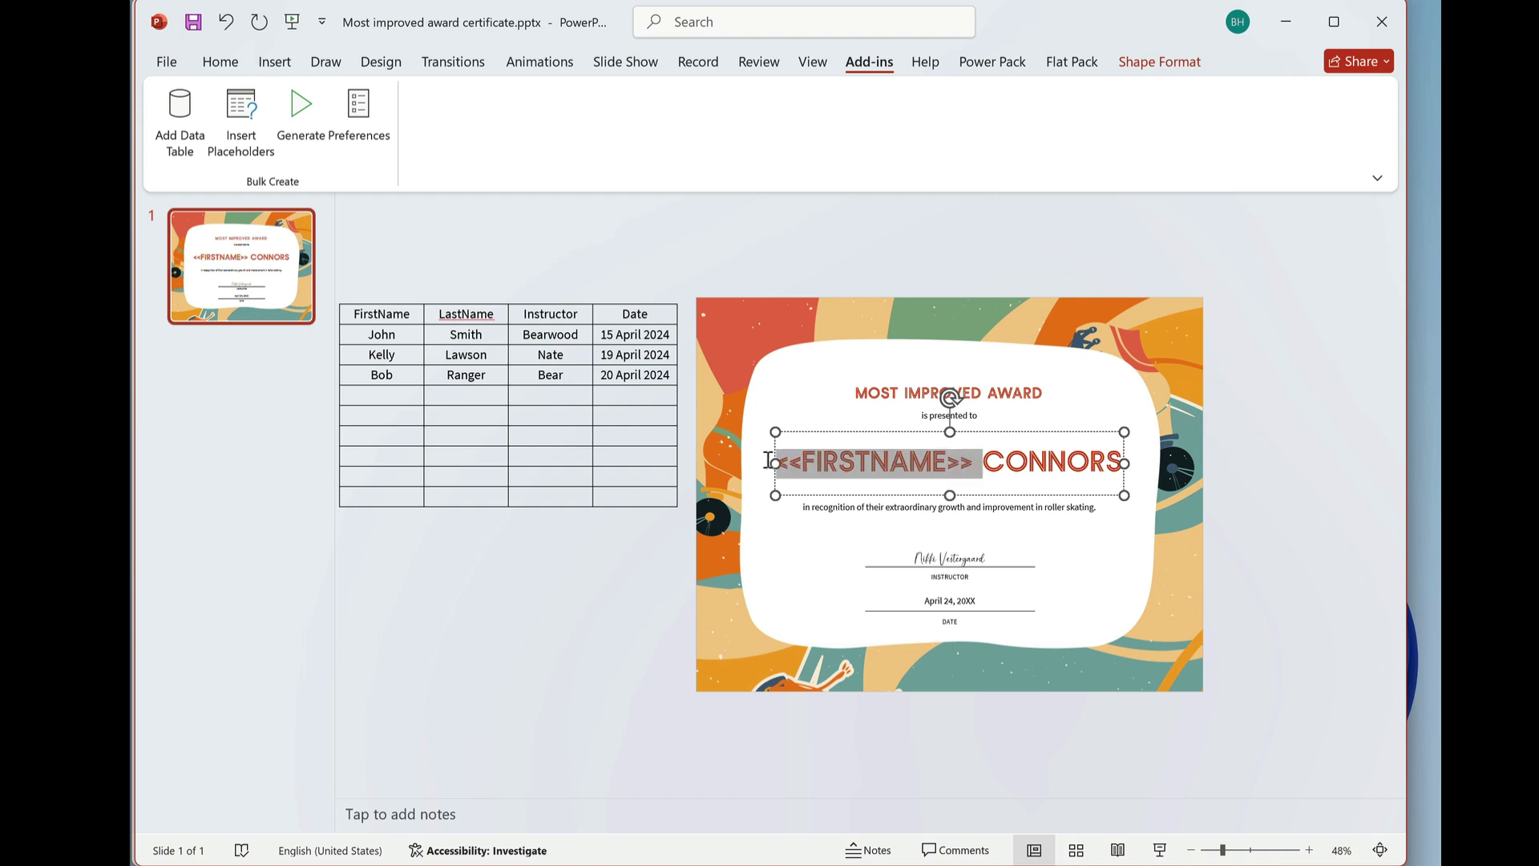
{"action": "key", "text": "ctrl+z"}
{"action": "key", "text": "ctrl+z"}
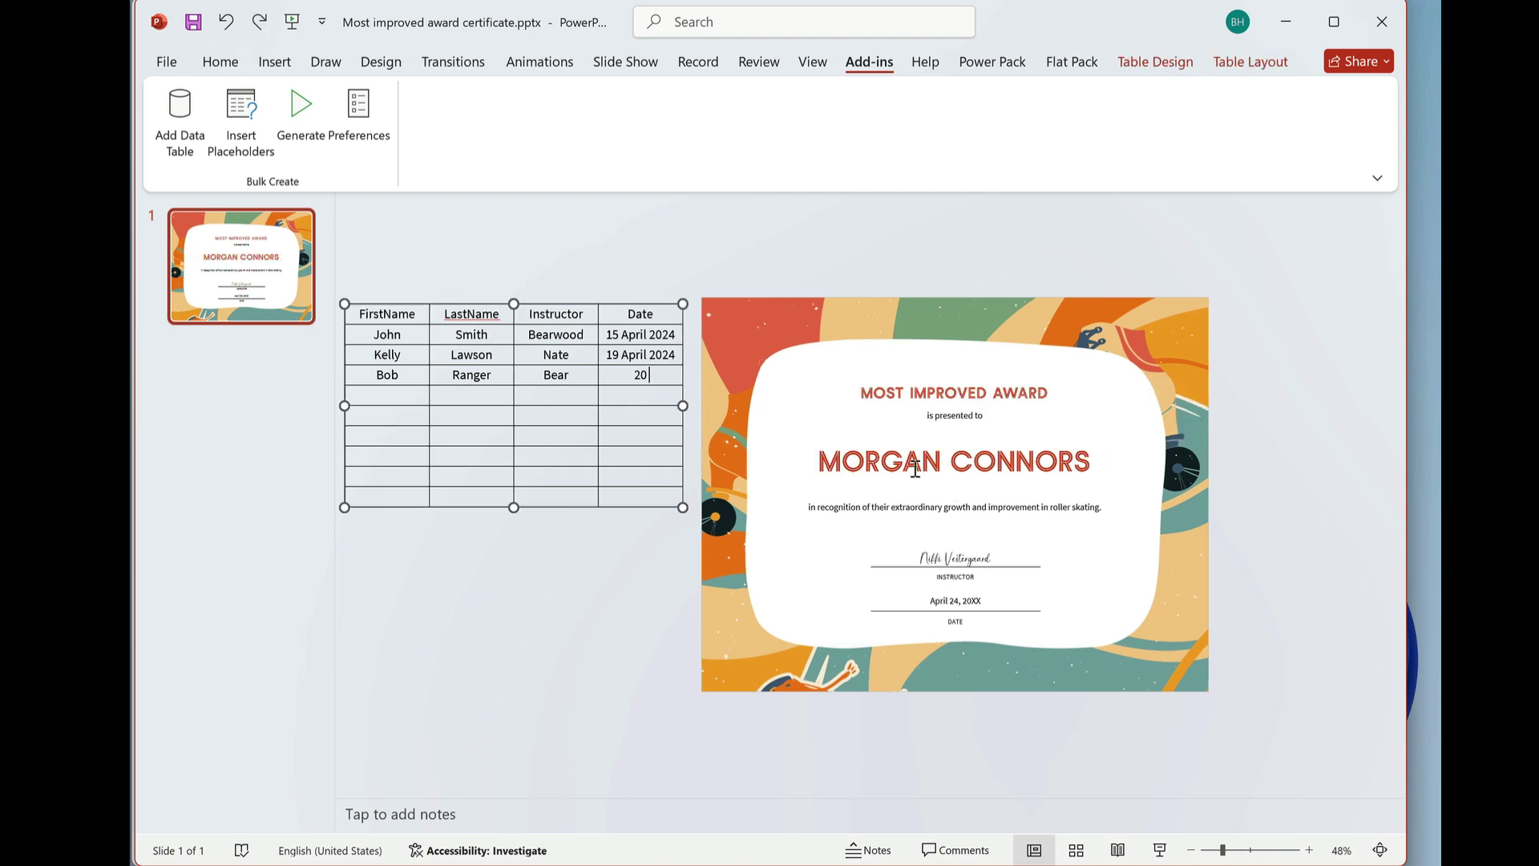
{"action": "type", "text": "A"}
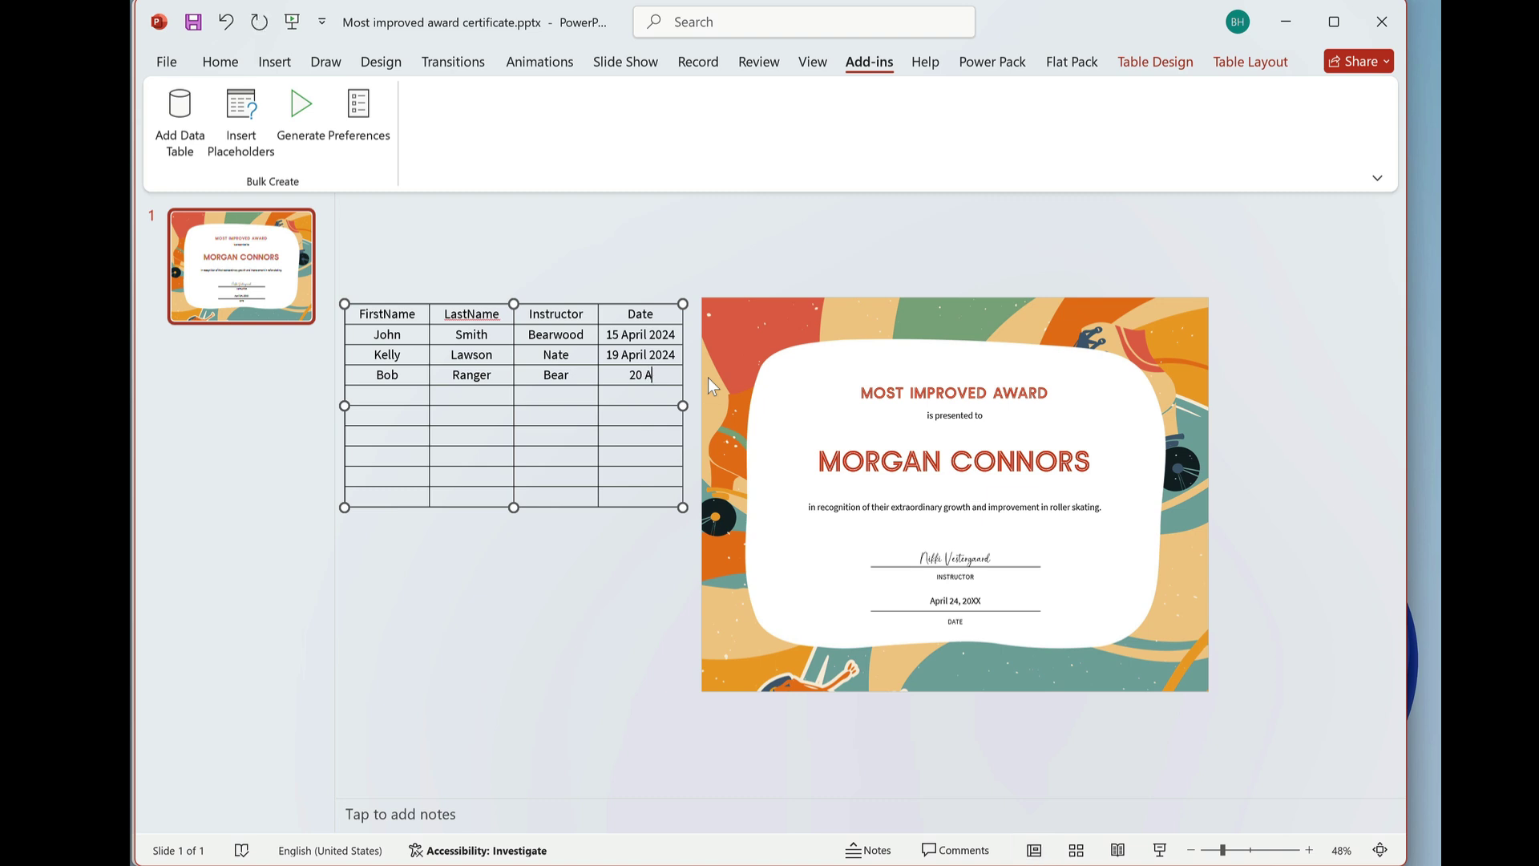
{"action": "type", "text": "pirl 2024"}
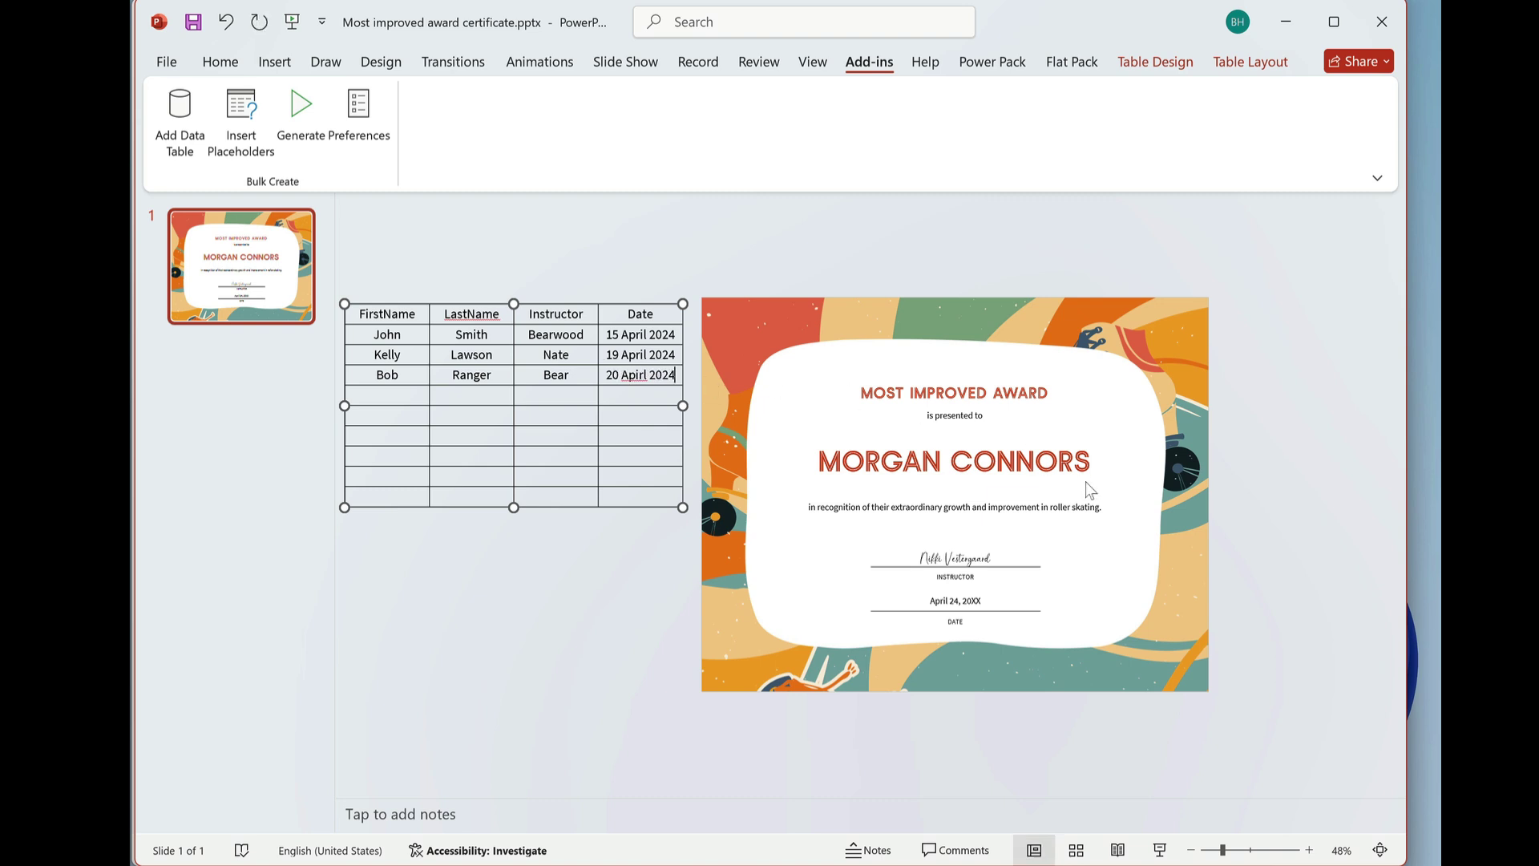
{"action": "double_click", "coordinate": [865, 461]}
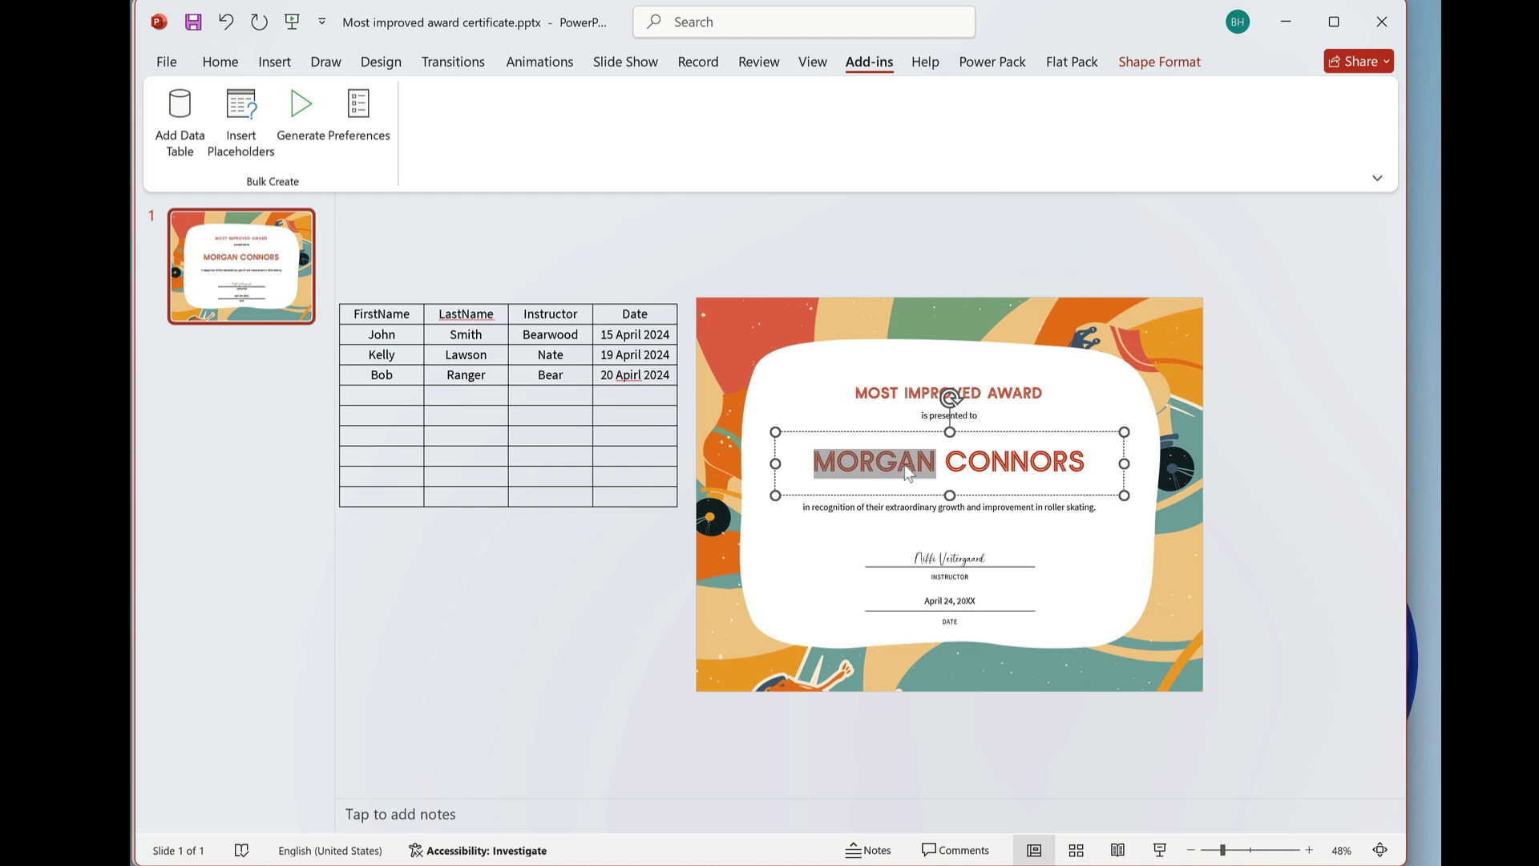
- Replace the certificate's first name with the FirstName placeholder
{"action": "left_click", "coordinate": [234, 147]}
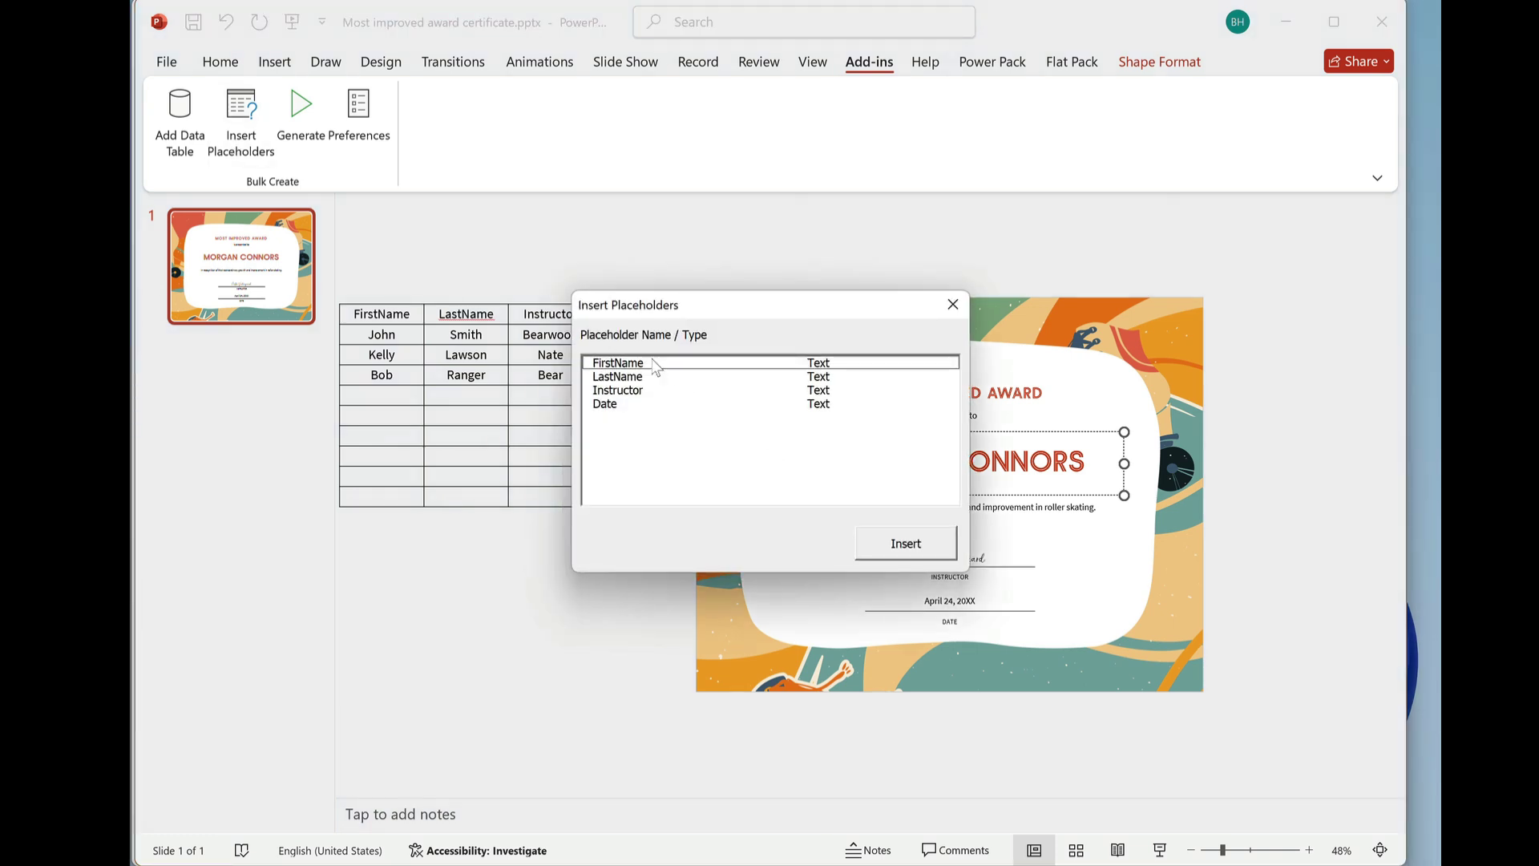
{"action": "left_click_drag", "start_coordinate": [650, 311], "coordinate": [723, 305]}
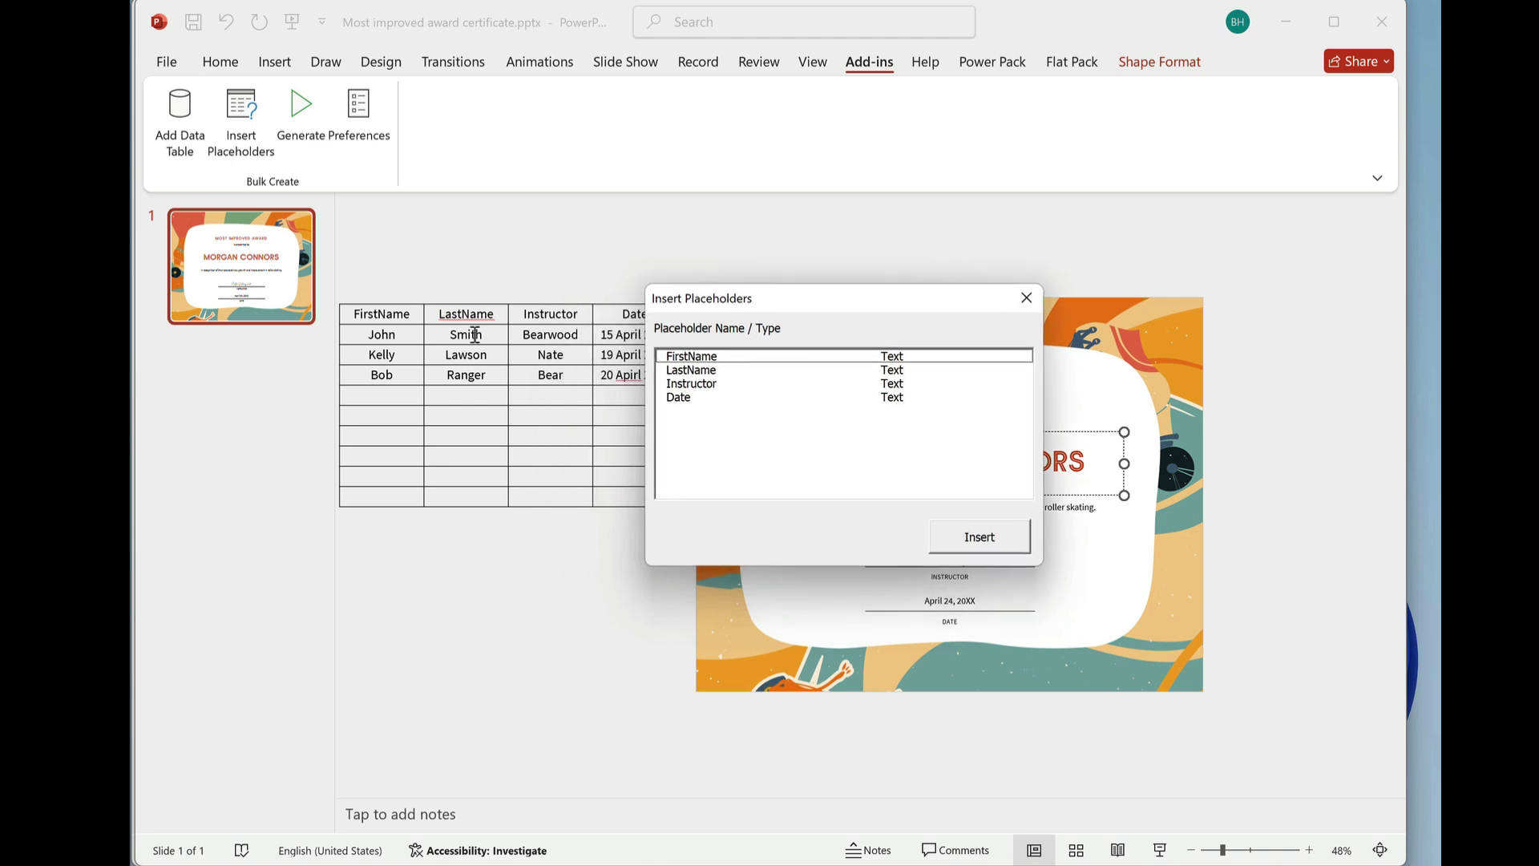
{"action": "left_click", "coordinate": [724, 356]}
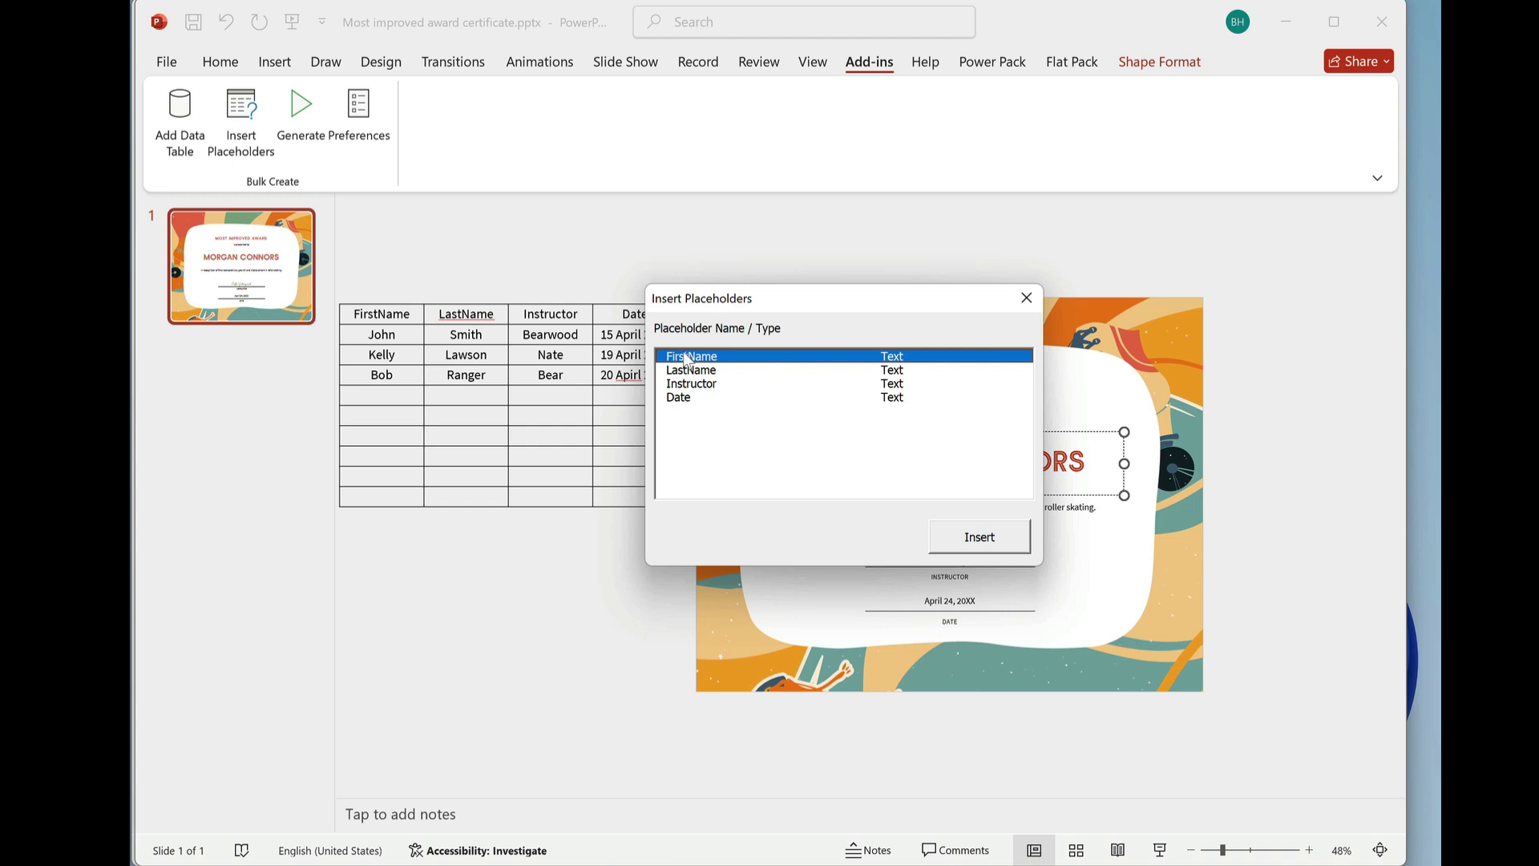
{"action": "left_click", "coordinate": [974, 542]}
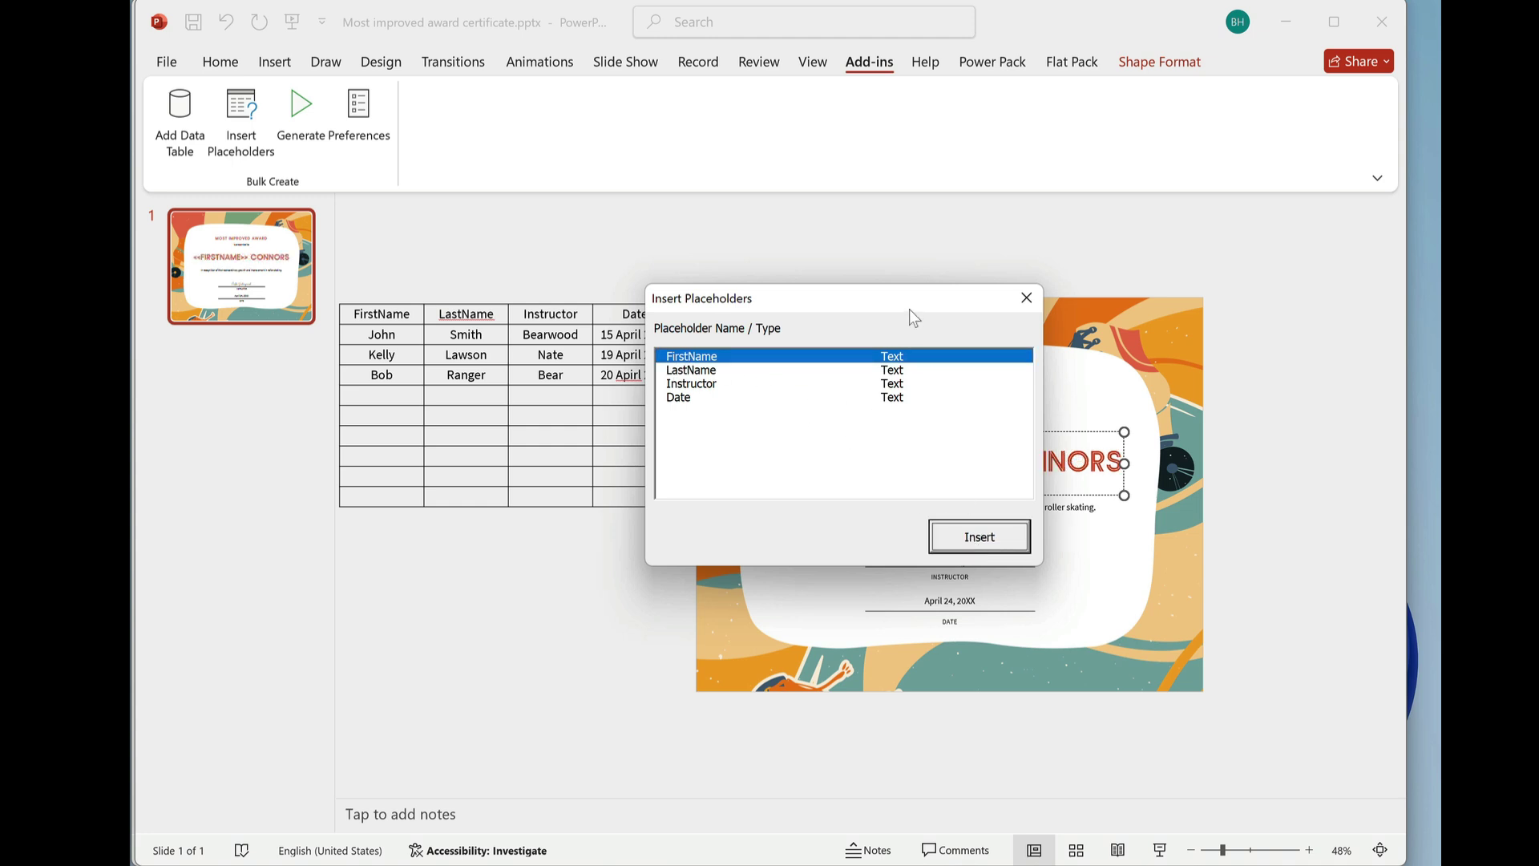
{"action": "left_click_drag", "start_coordinate": [918, 305], "coordinate": [1348, 295]}
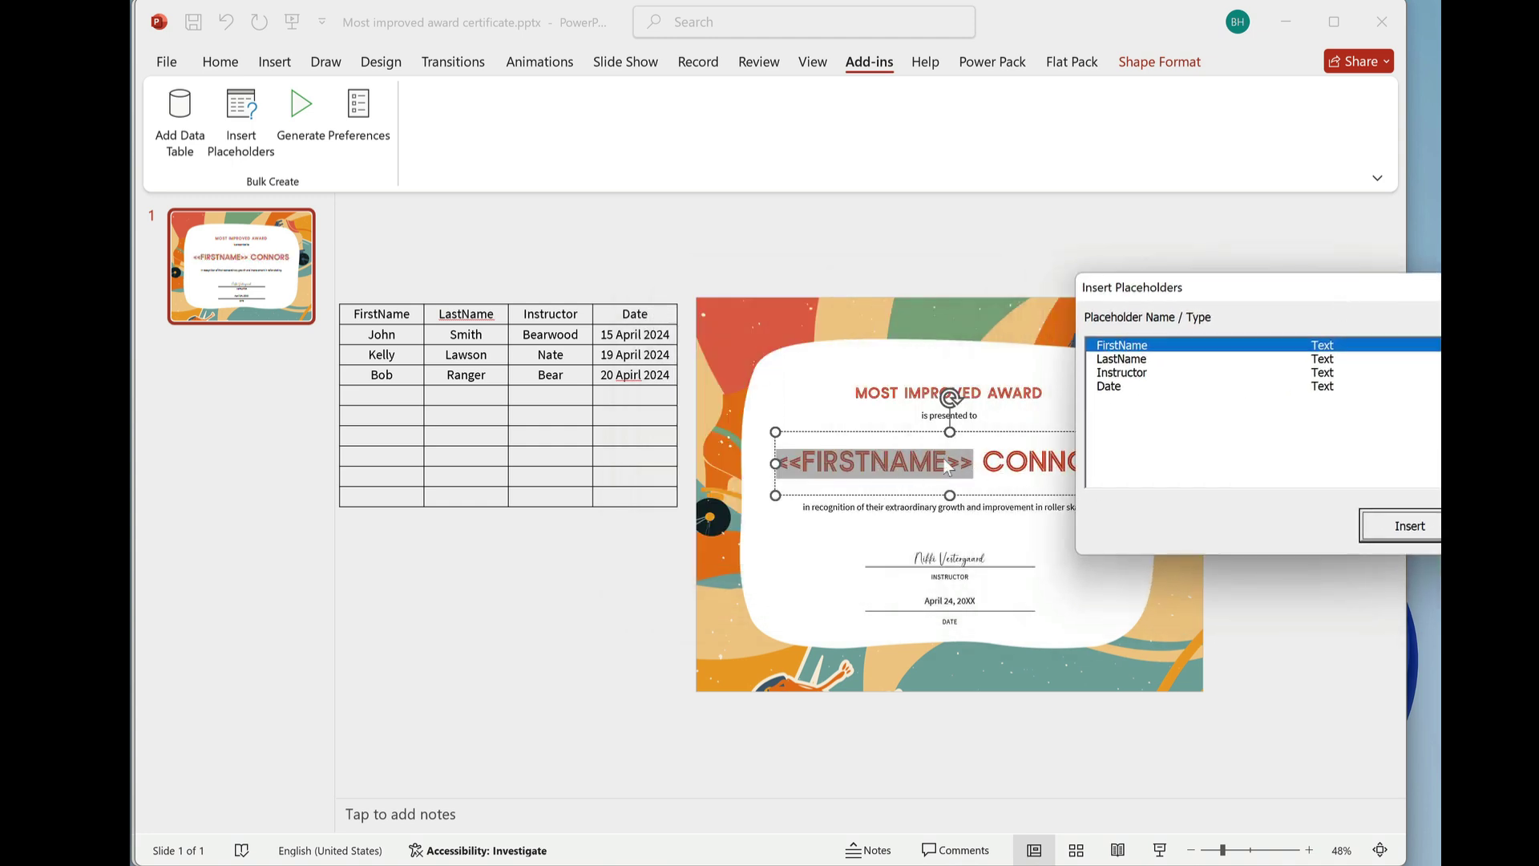
- Replace the surname with the LastName placeholder and widen the name box to fit one line
{"action": "double_click", "coordinate": [1067, 479]}
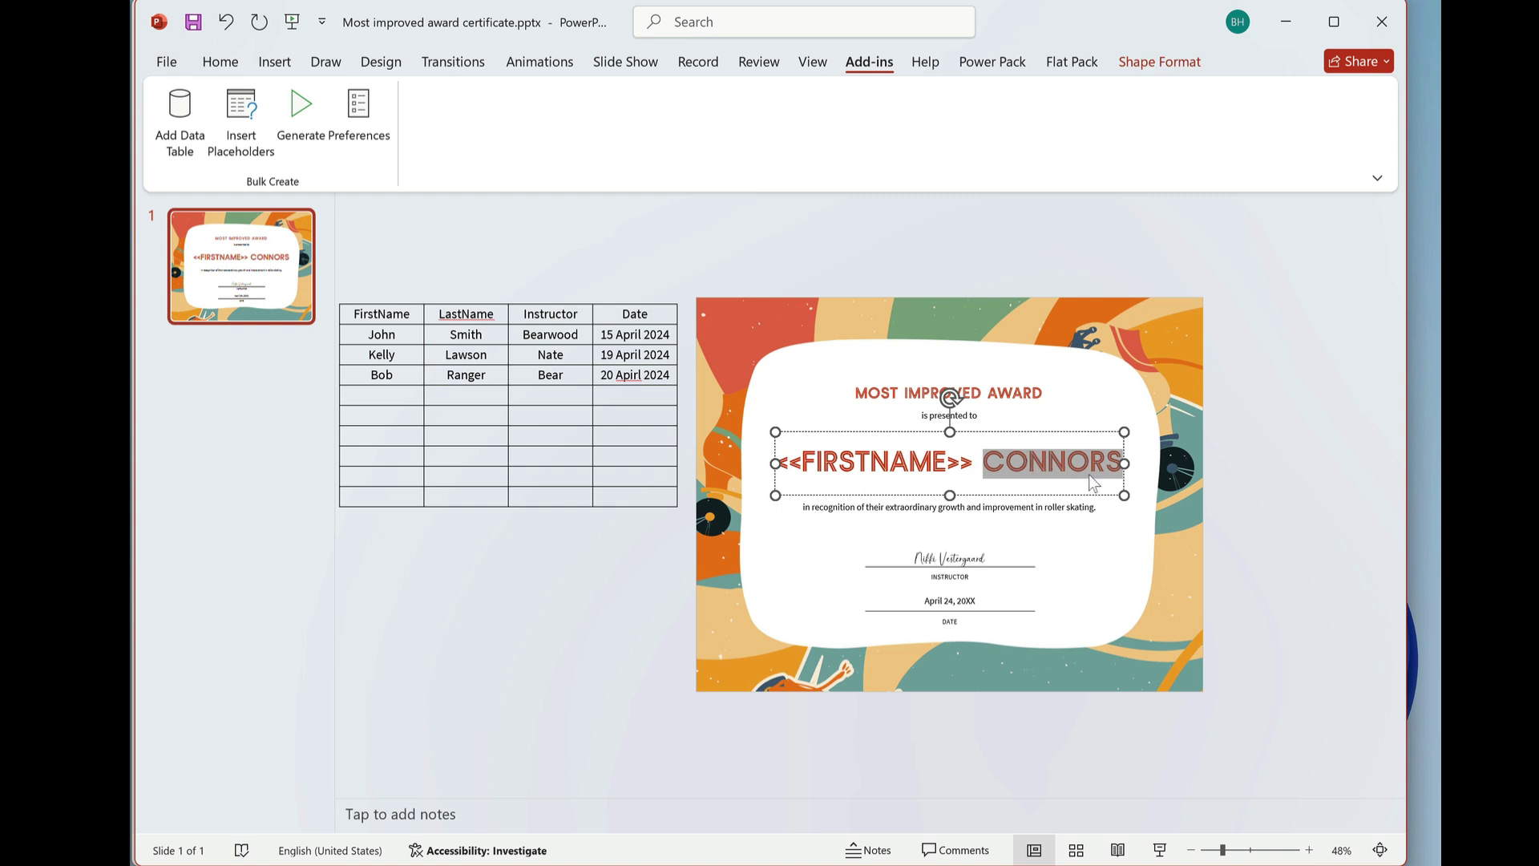
{"action": "left_click", "coordinate": [255, 149]}
{"action": "left_click", "coordinate": [651, 377]}
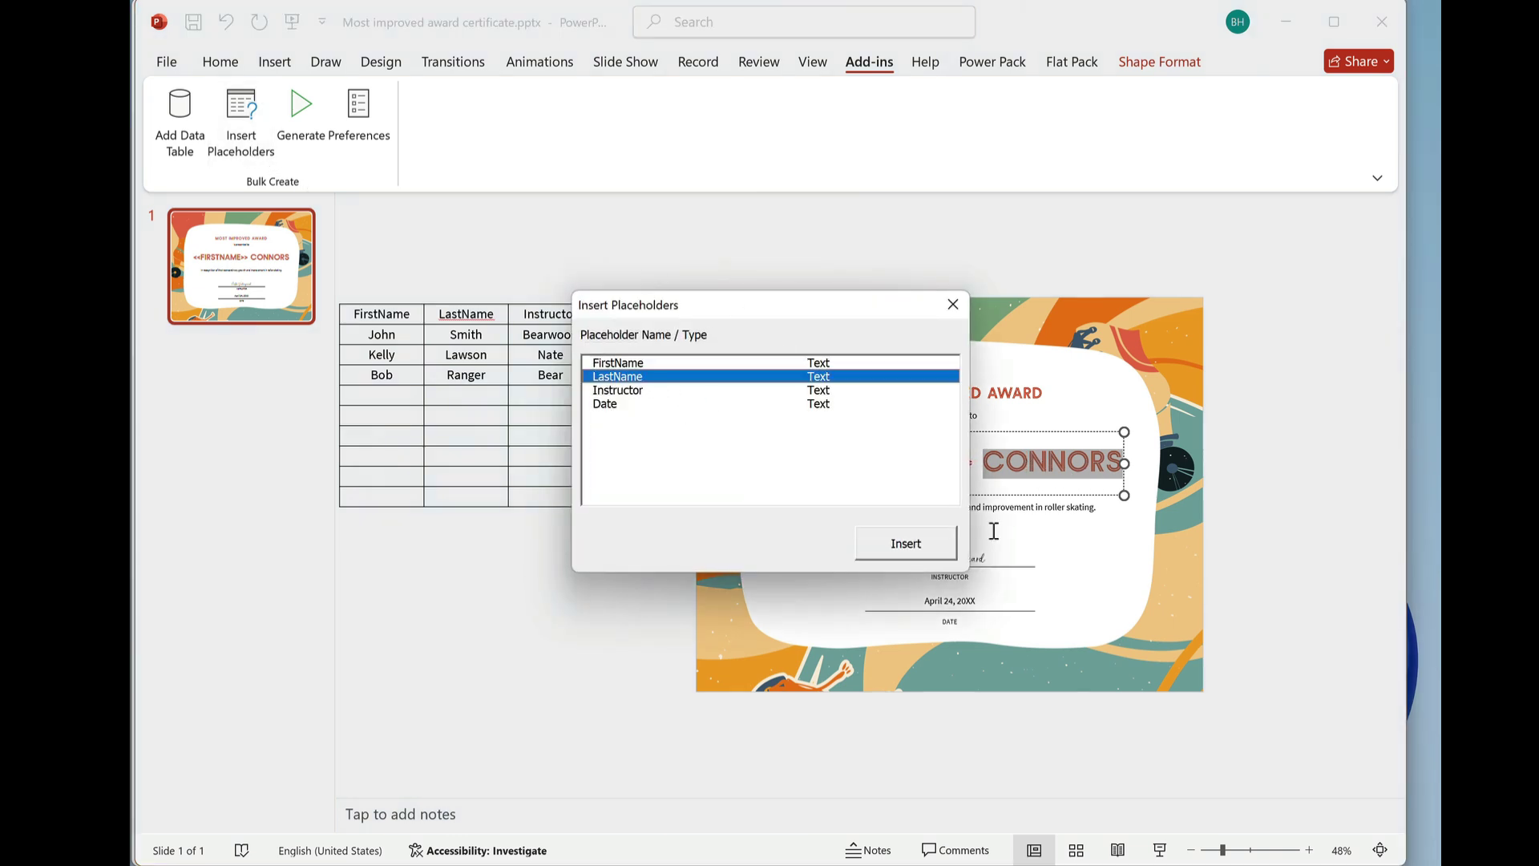
{"action": "left_click", "coordinate": [925, 545]}
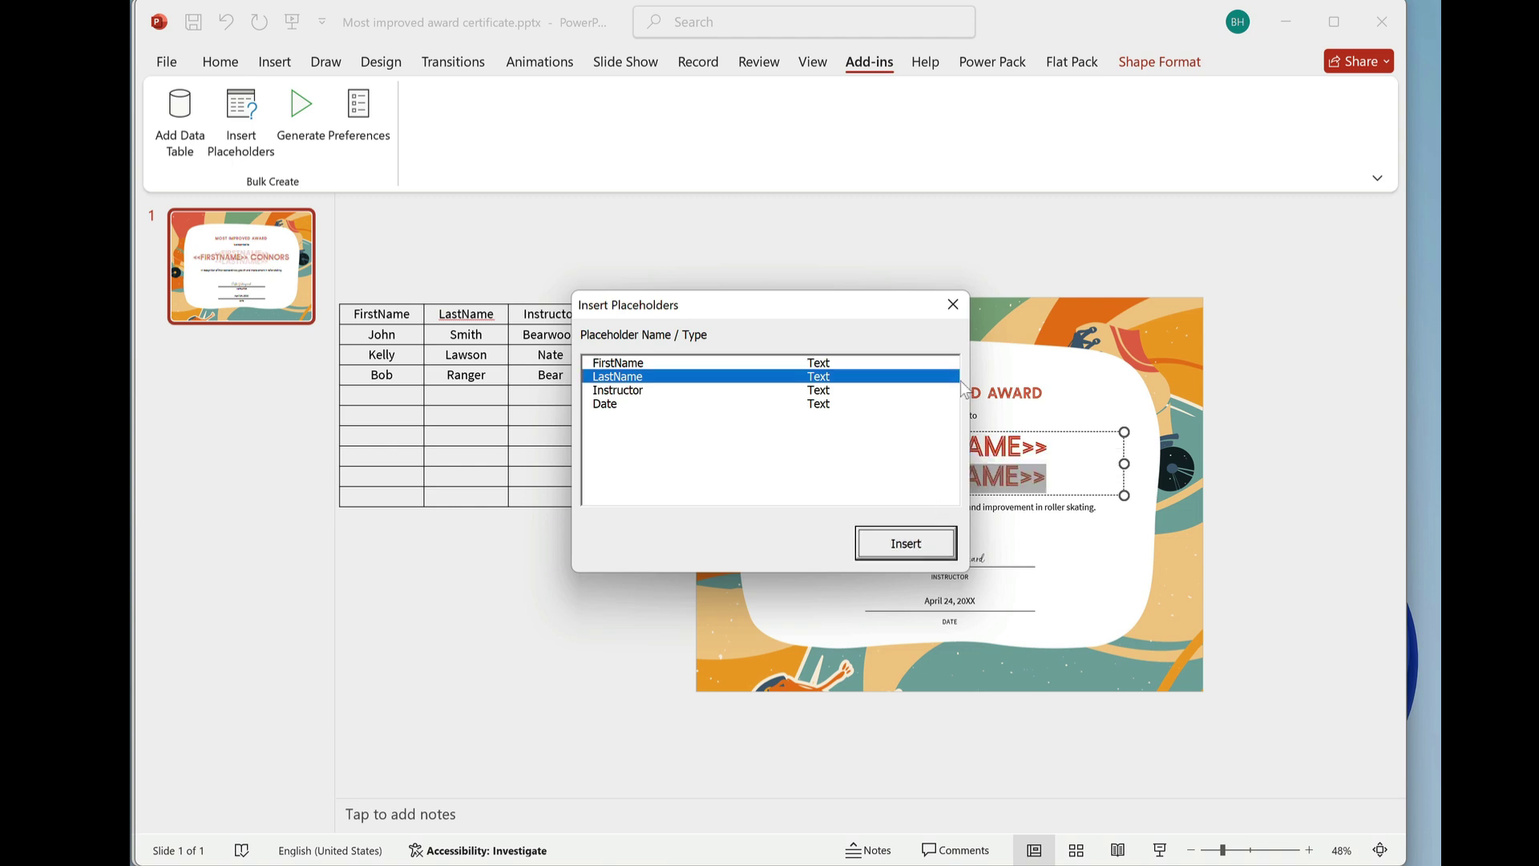
{"action": "left_click", "coordinate": [953, 305]}
{"action": "left_click_drag", "start_coordinate": [1120, 463], "coordinate": [1171, 464]}
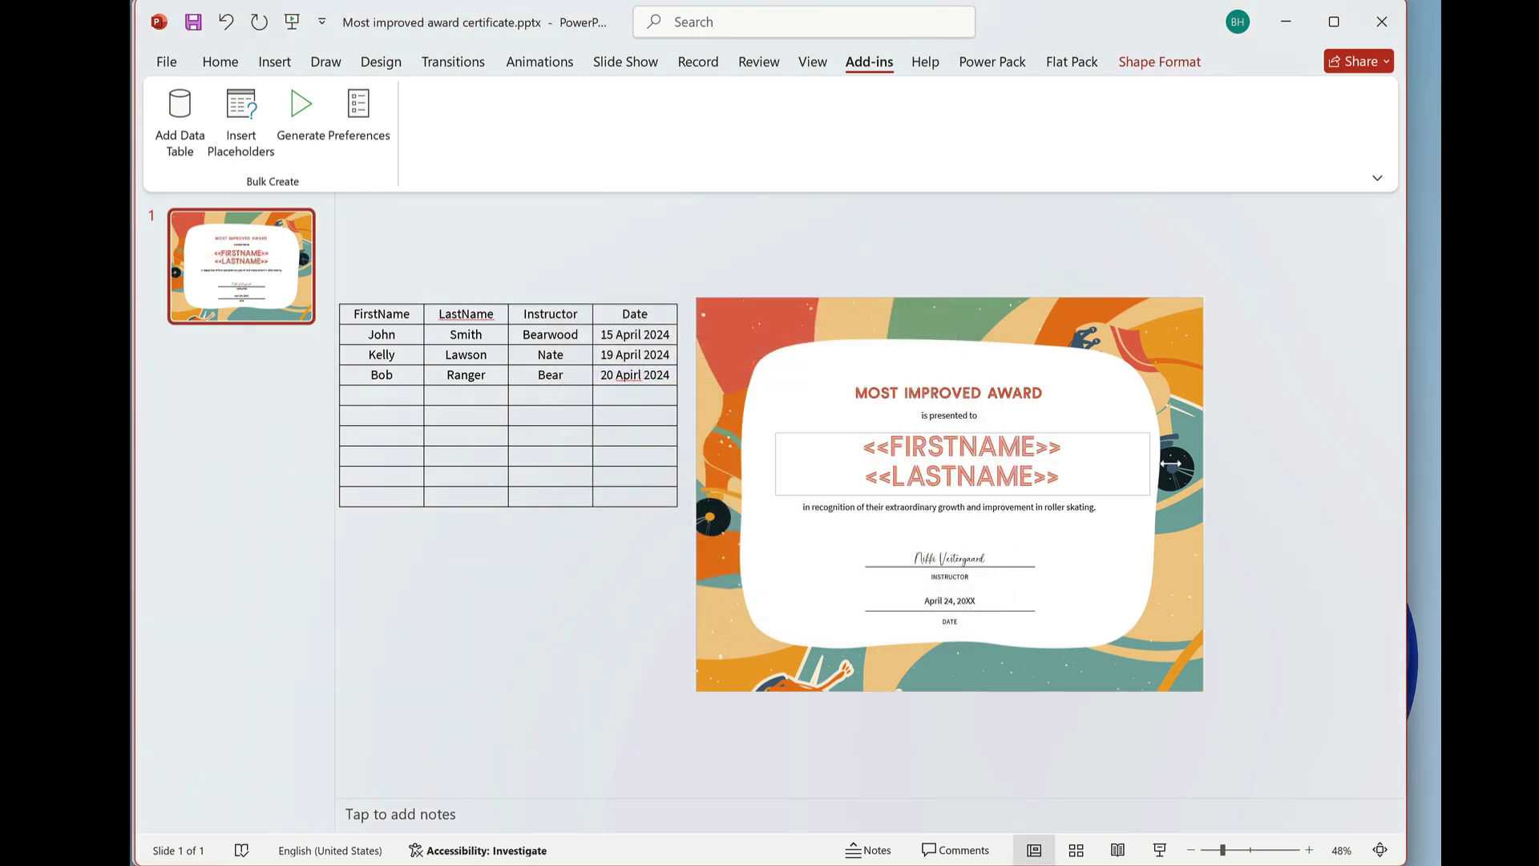
{"action": "left_click_drag", "start_coordinate": [773, 463], "coordinate": [711, 463]}
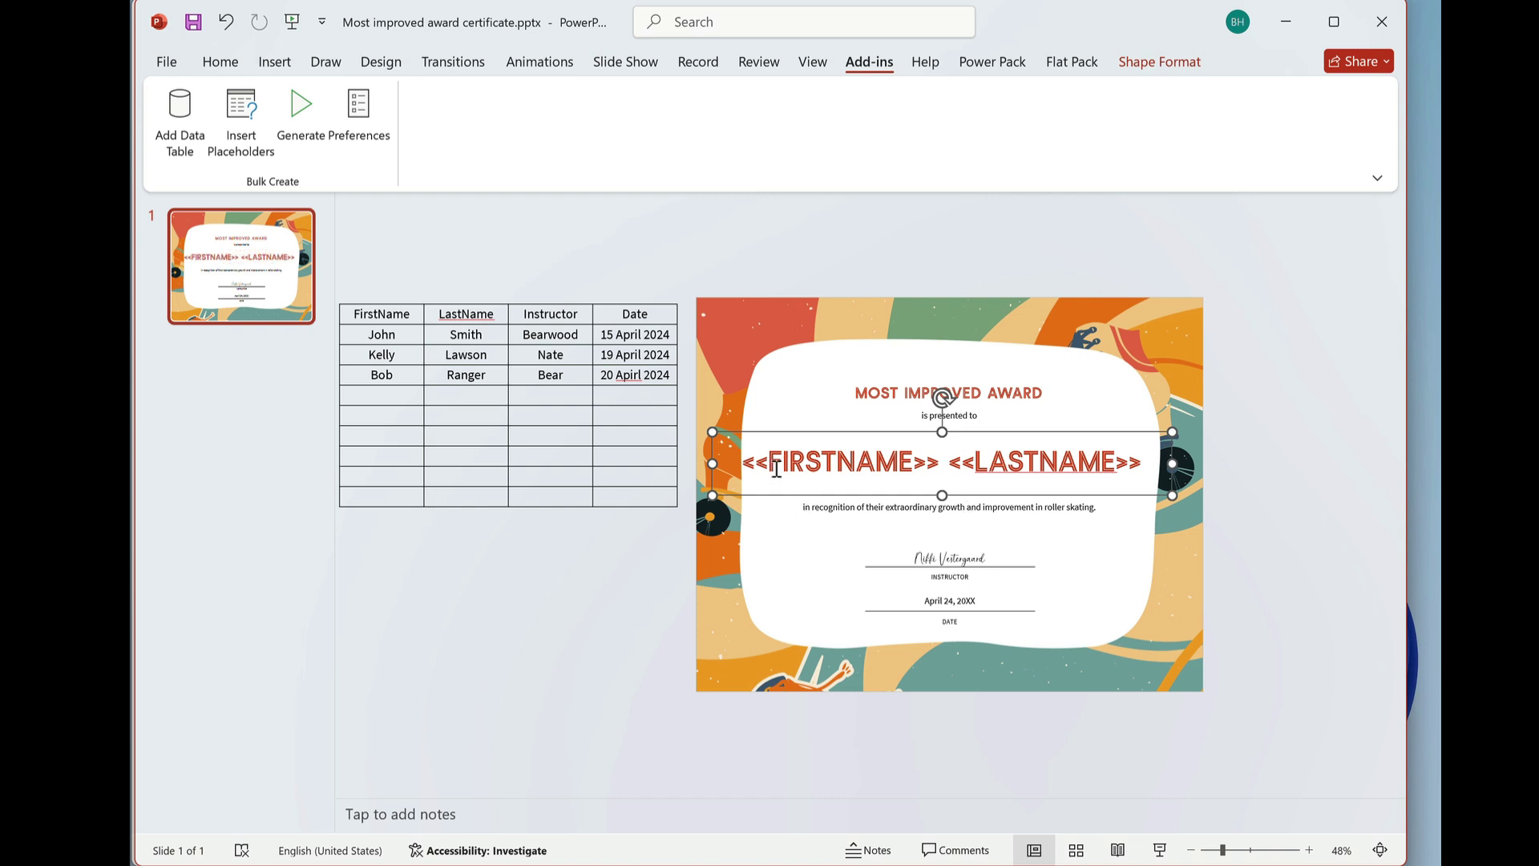
- Generate certificate slides from the table using Single row per slide
{"action": "left_click", "coordinate": [299, 120]}
{"action": "left_click", "coordinate": [595, 367]}
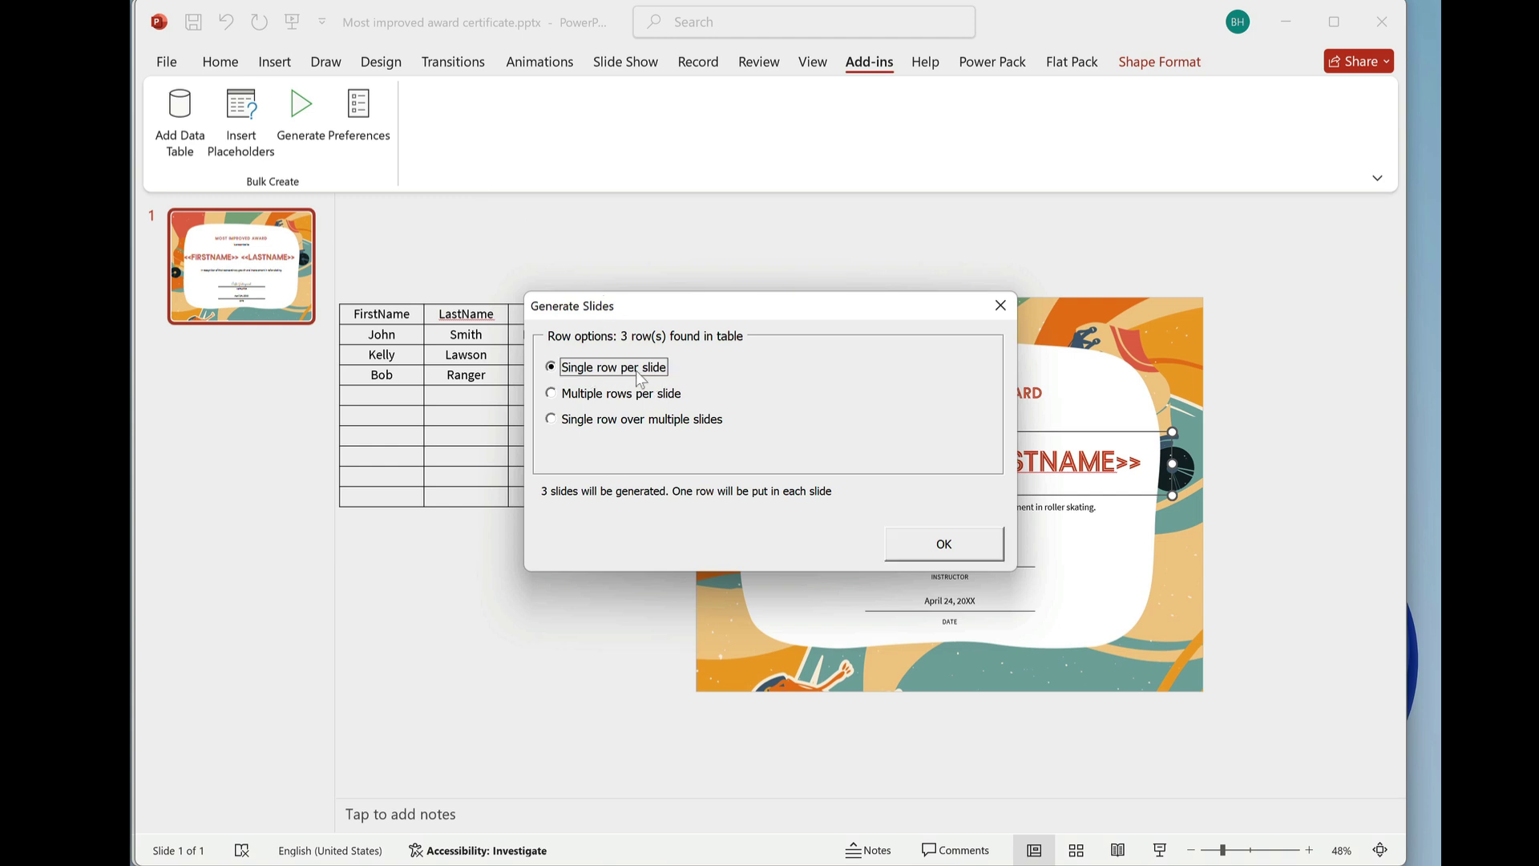
{"action": "left_click", "coordinate": [957, 543]}
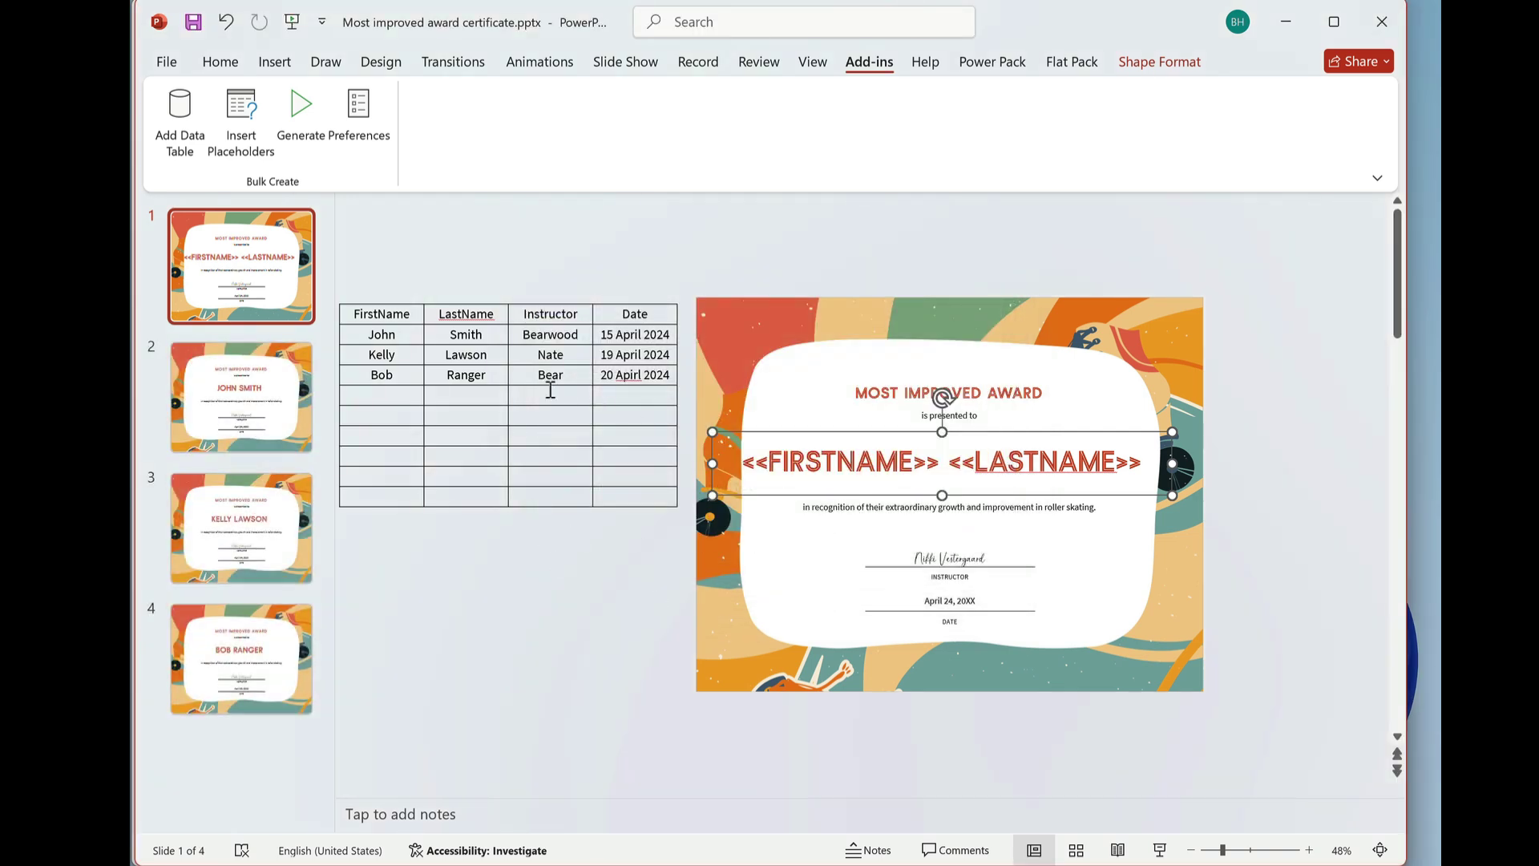
- Review each of the three generated certificates, comparing against the template slide
{"action": "left_click", "coordinate": [255, 397]}
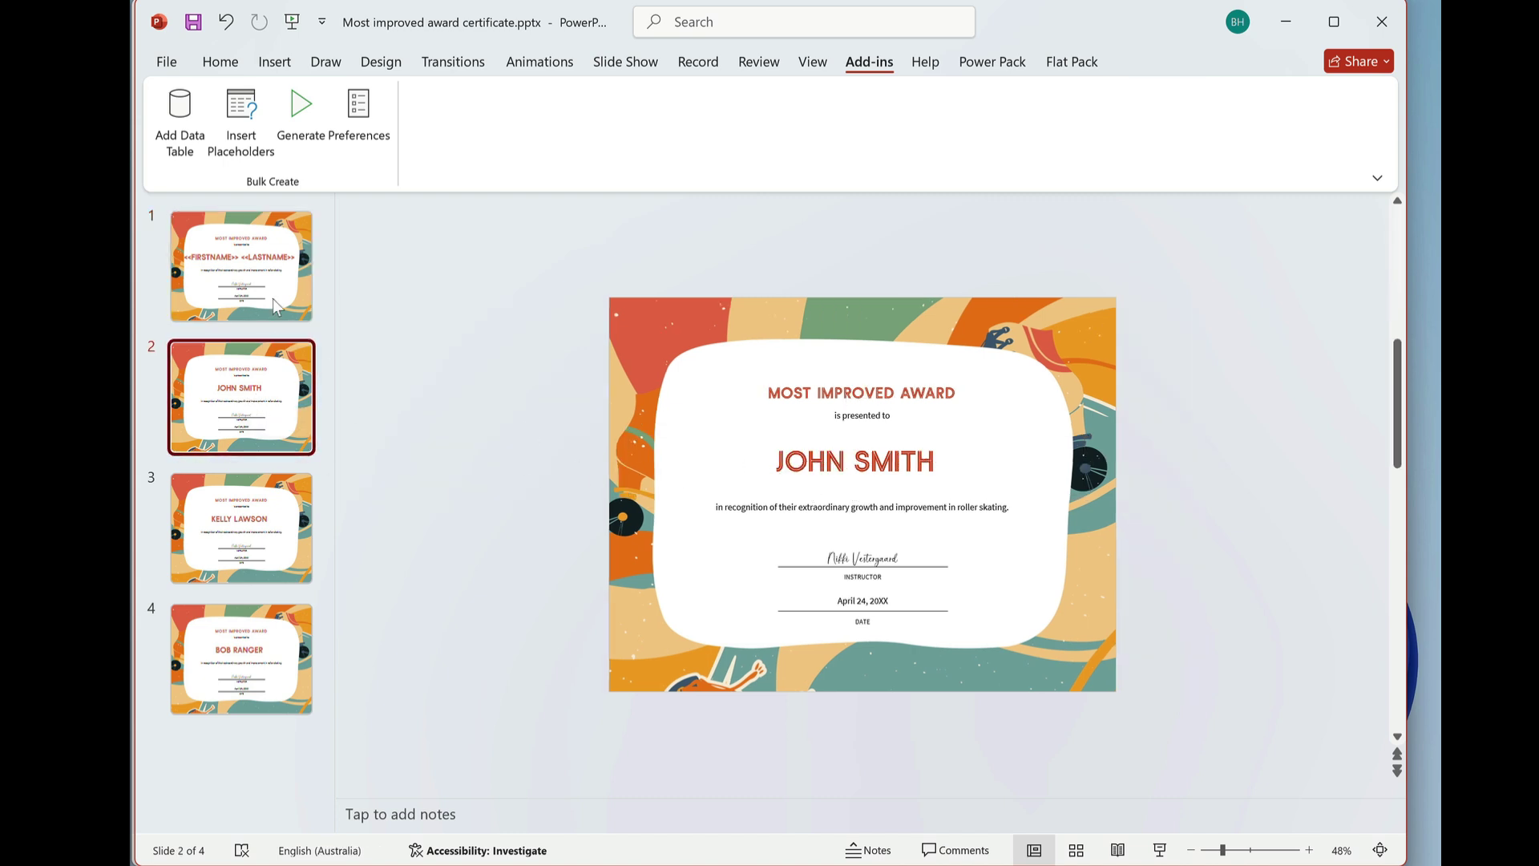
{"action": "left_click", "coordinate": [272, 298]}
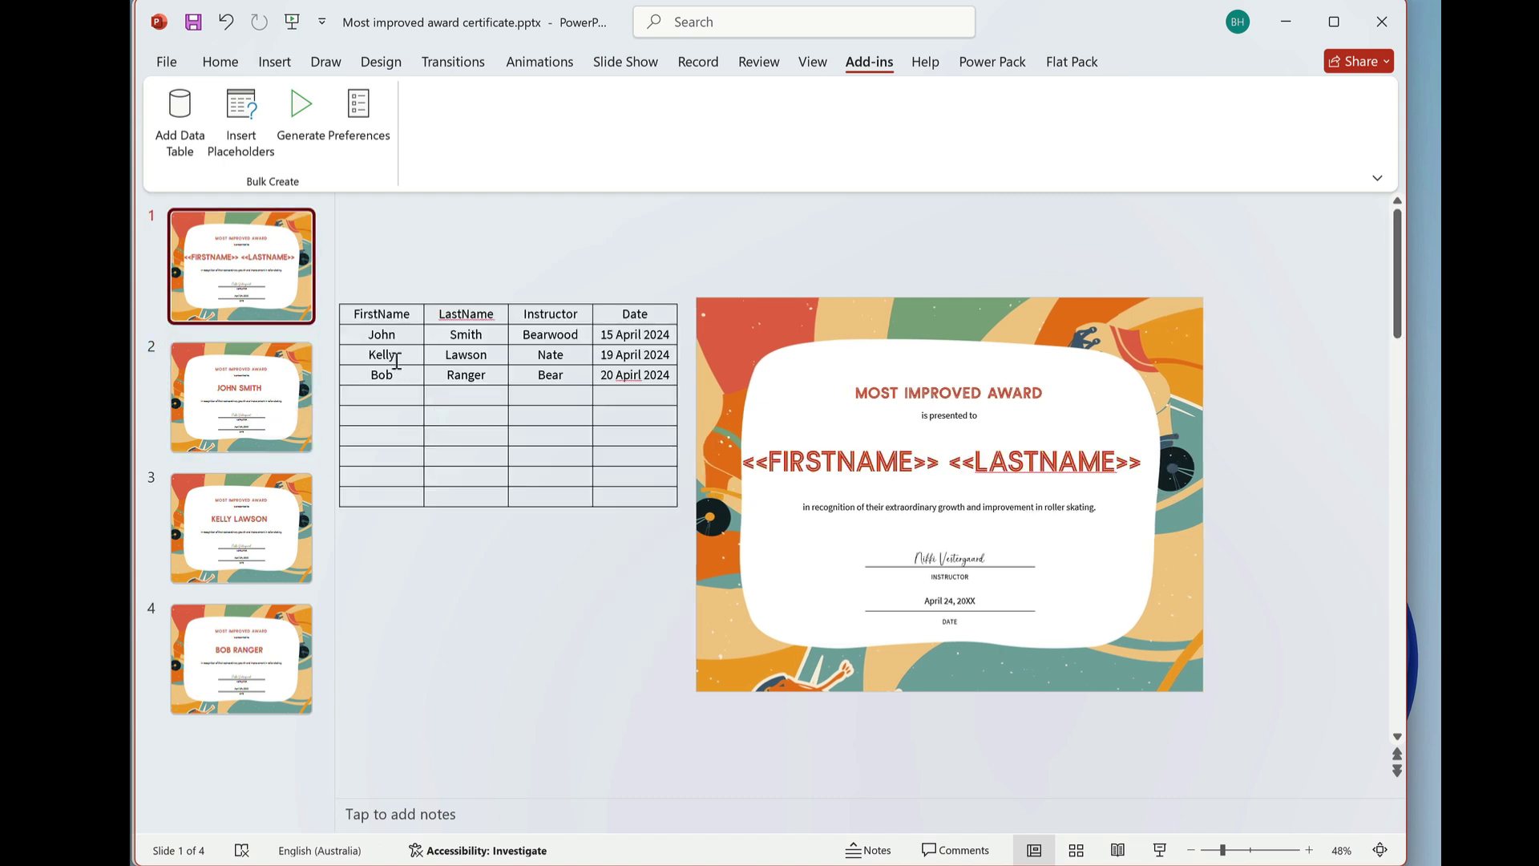
{"action": "left_click", "coordinate": [272, 522]}
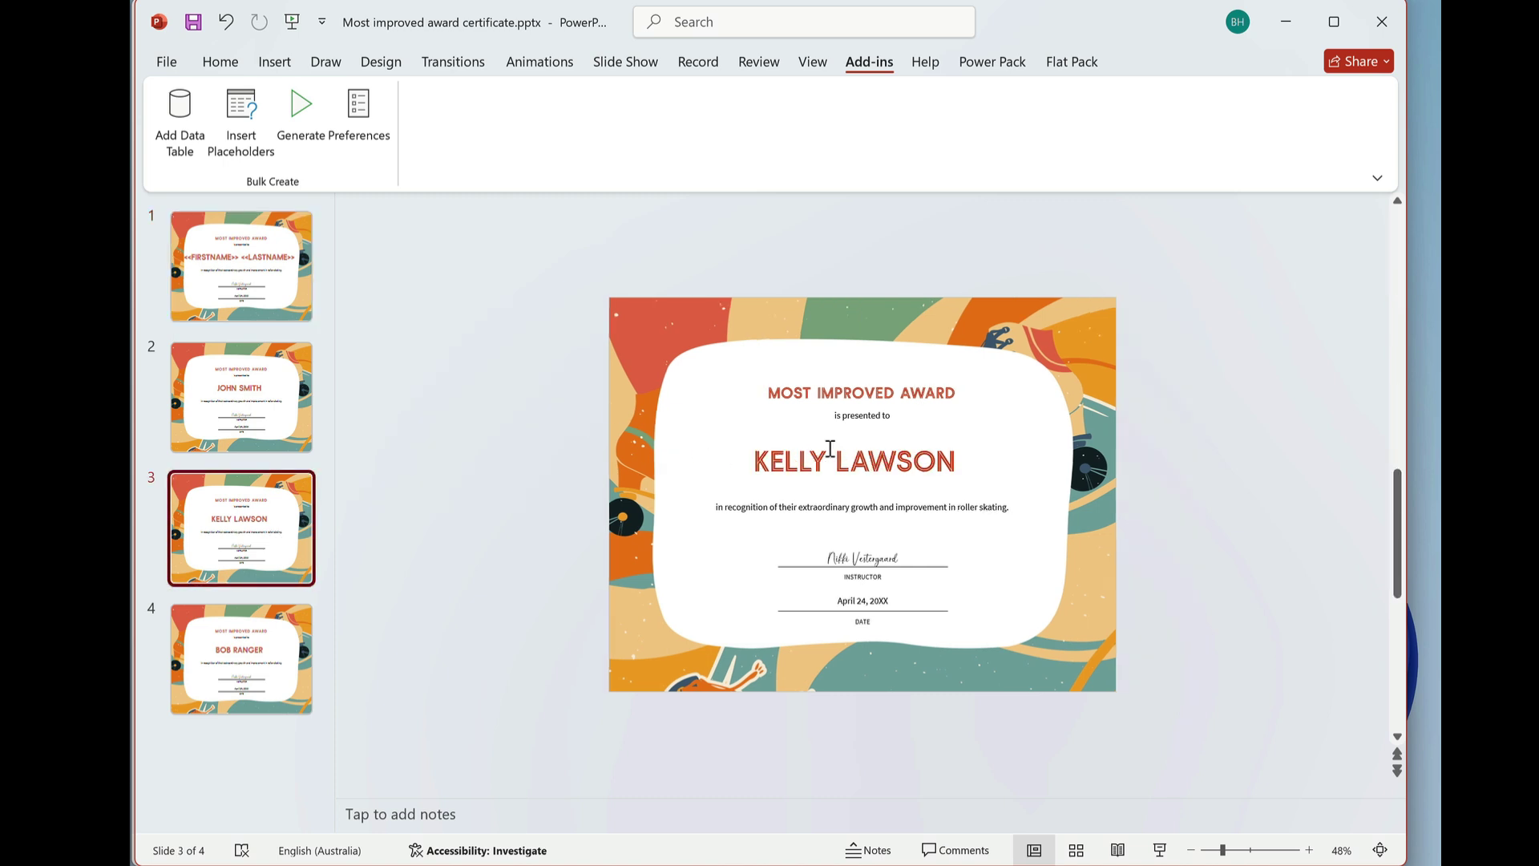
{"action": "left_click", "coordinate": [260, 278]}
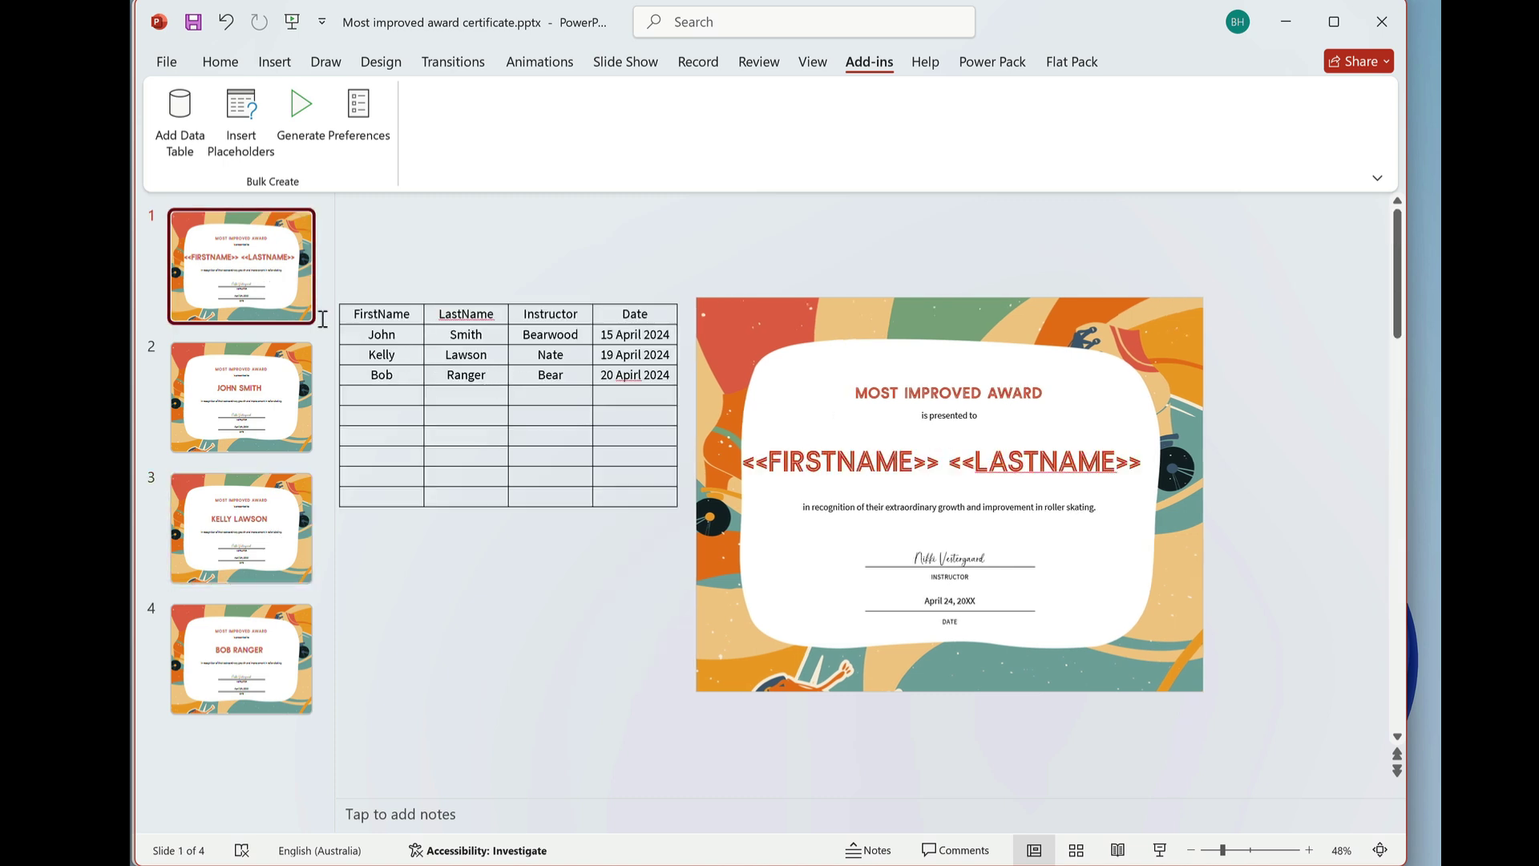
{"action": "left_click", "coordinate": [272, 625]}
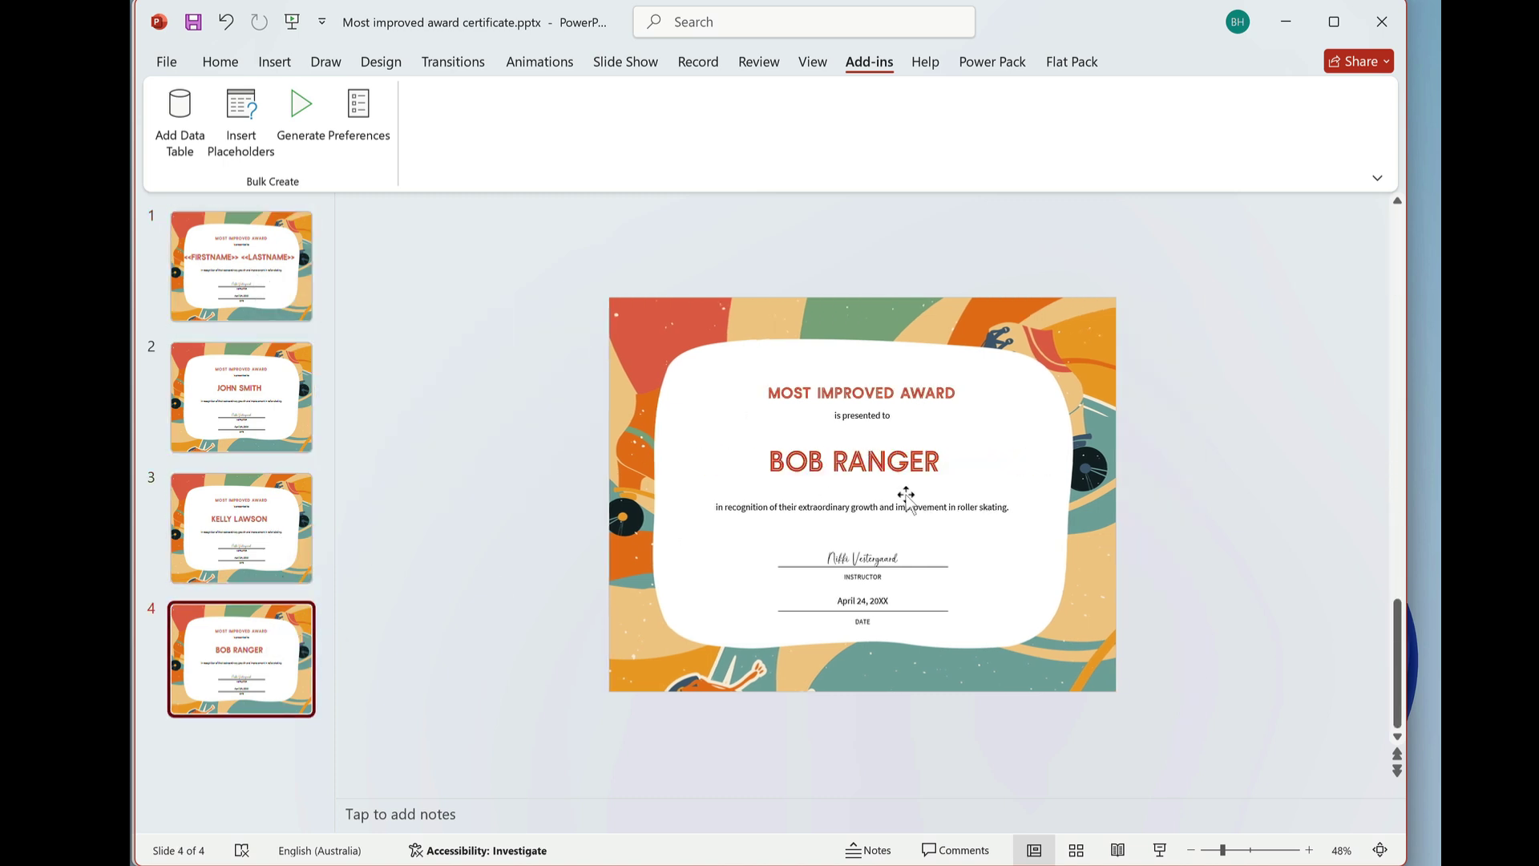
{"action": "left_click", "coordinate": [240, 272]}
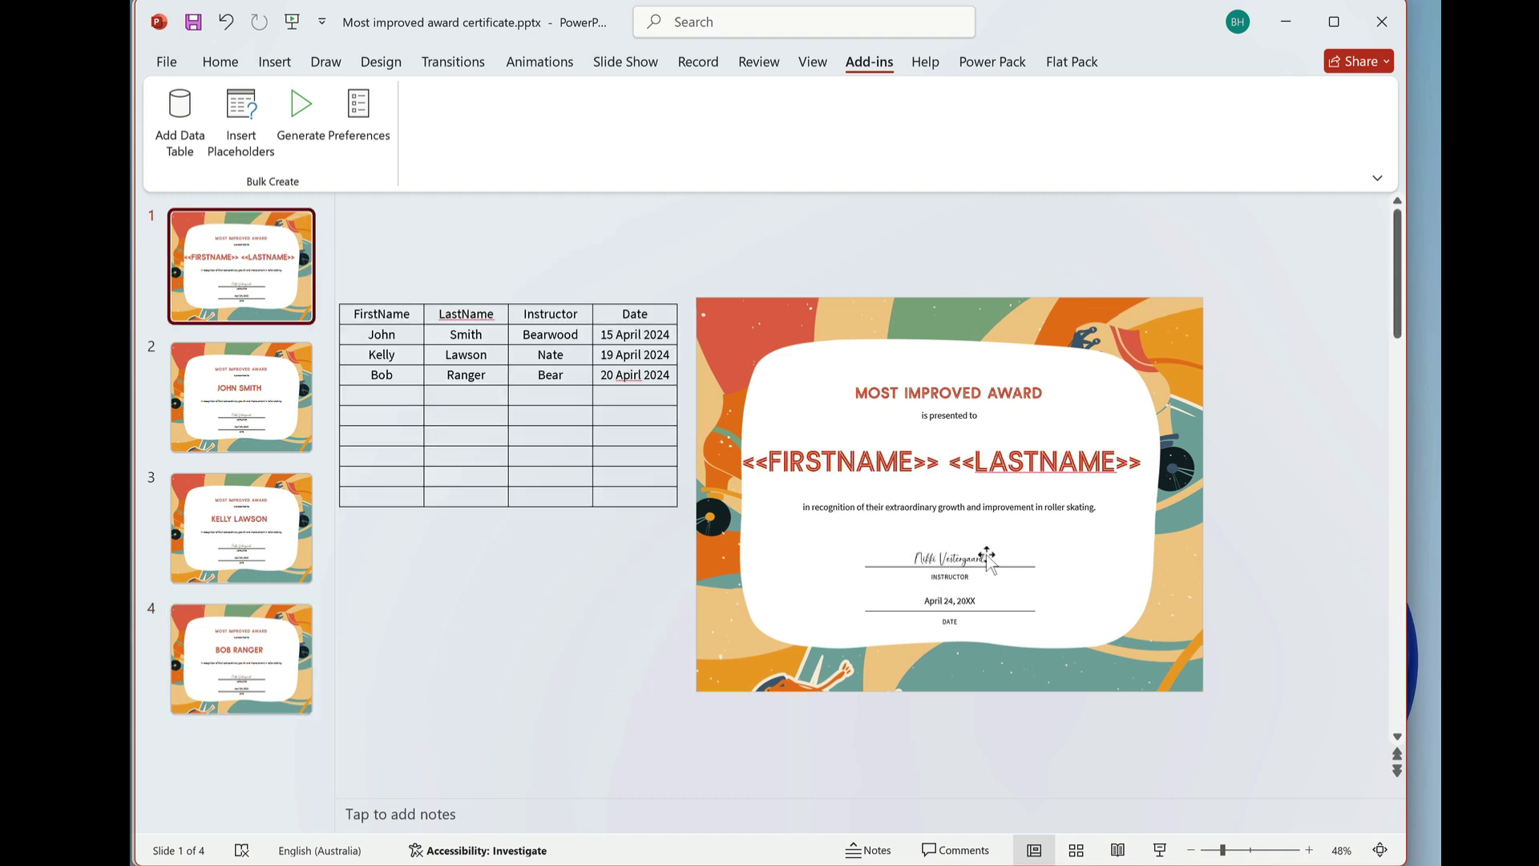
{"action": "left_click", "coordinate": [281, 426]}
- Check the FIRSTNAME placeholder against the first generated slide, then undo the generation
{"action": "key", "text": "Up"}
{"action": "left_click_drag", "start_coordinate": [938, 465], "coordinate": [743, 461]}
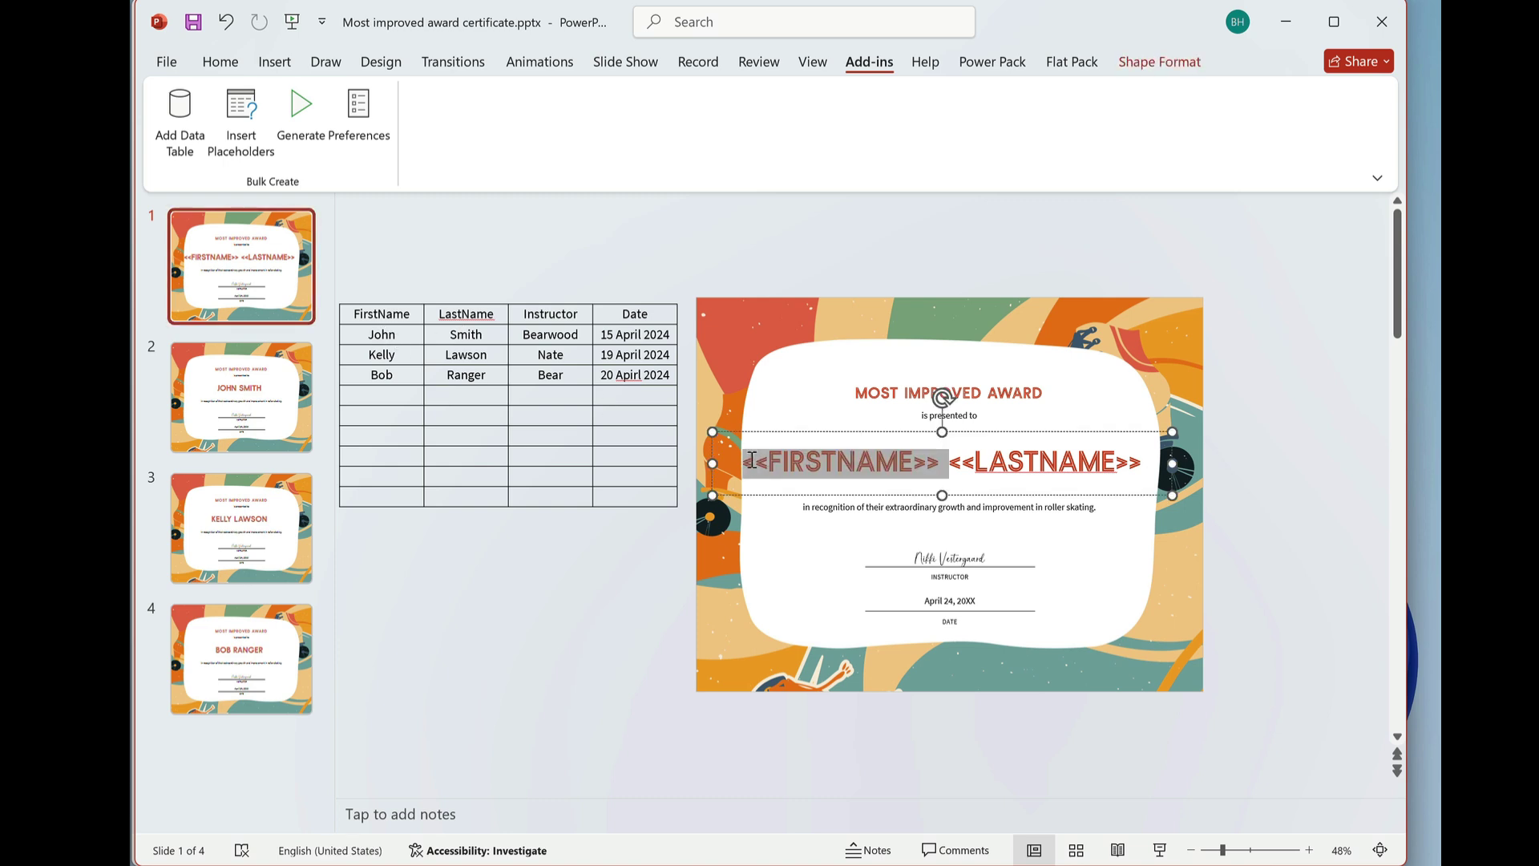
{"action": "left_click", "coordinate": [1024, 462]}
{"action": "key", "text": "Page_Down"}
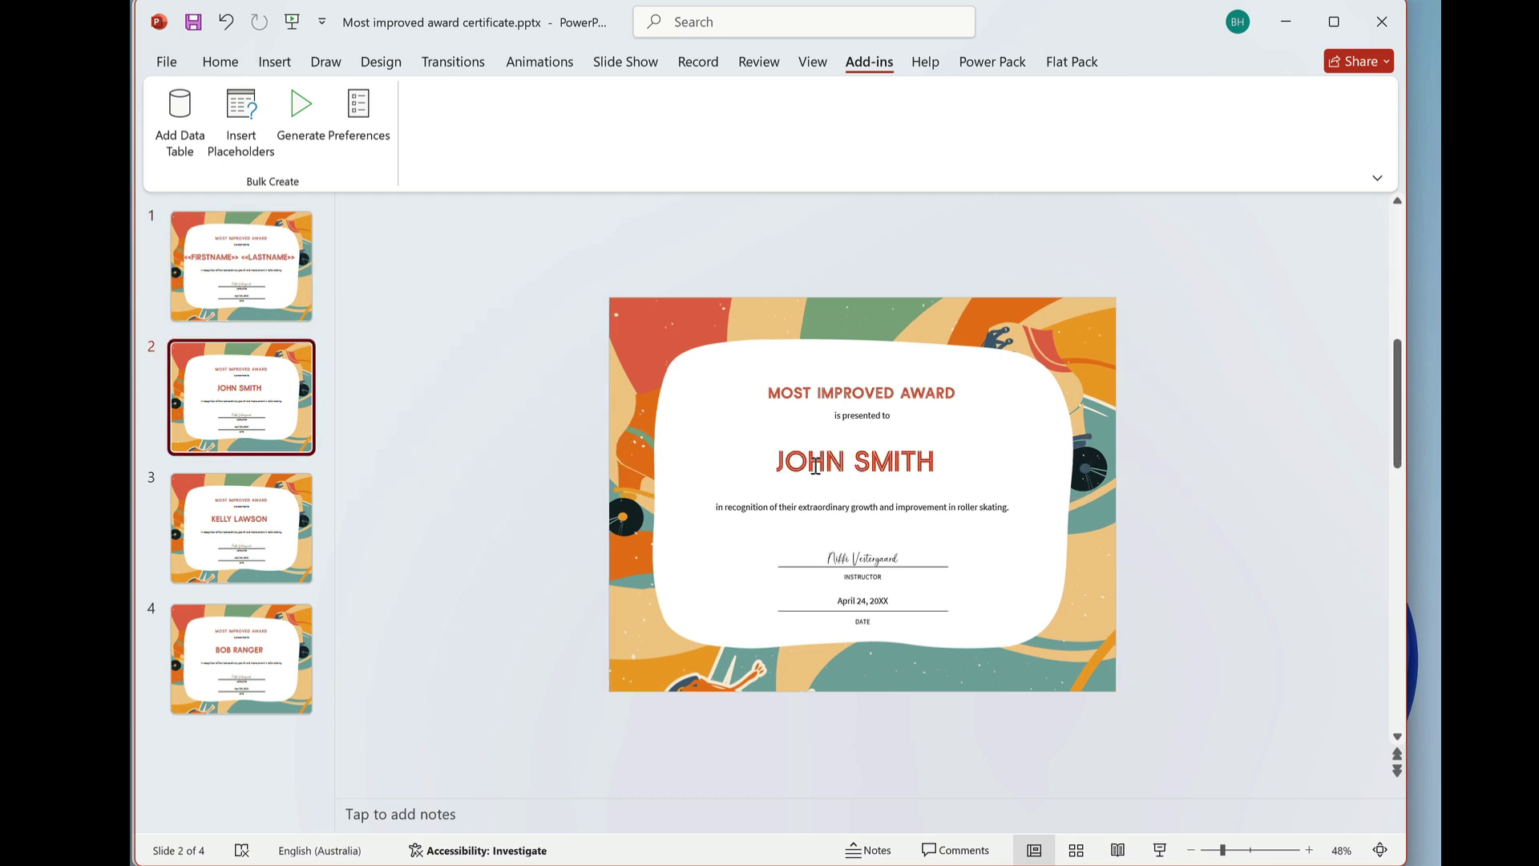
{"action": "key", "text": "Page_Up"}
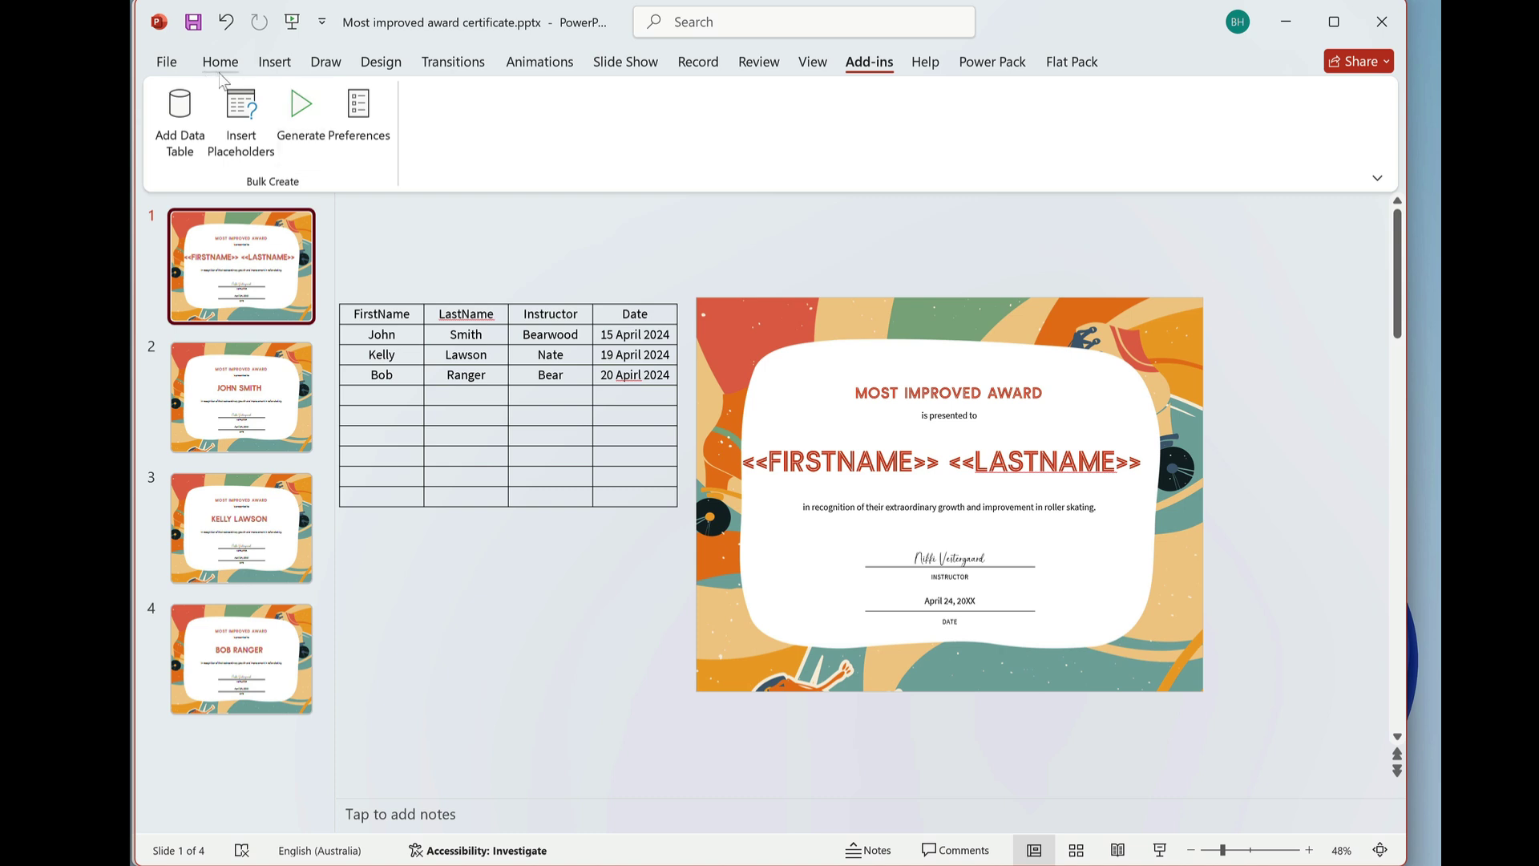
{"action": "key", "text": "ctrl+z"}
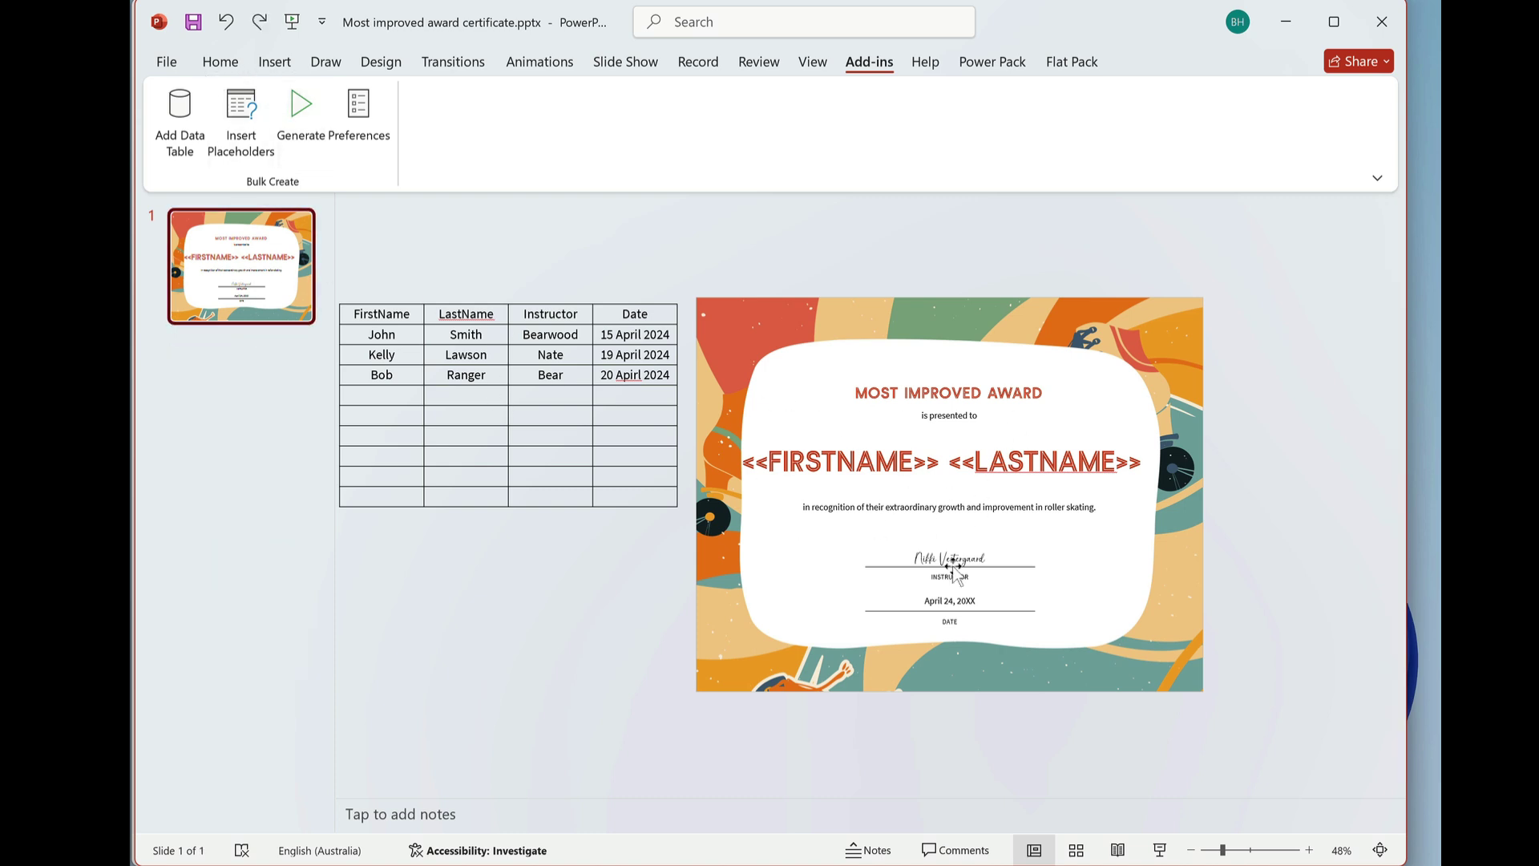
- Replace the sample signature name with the Instructor placeholder
{"action": "left_click", "coordinate": [930, 559]}
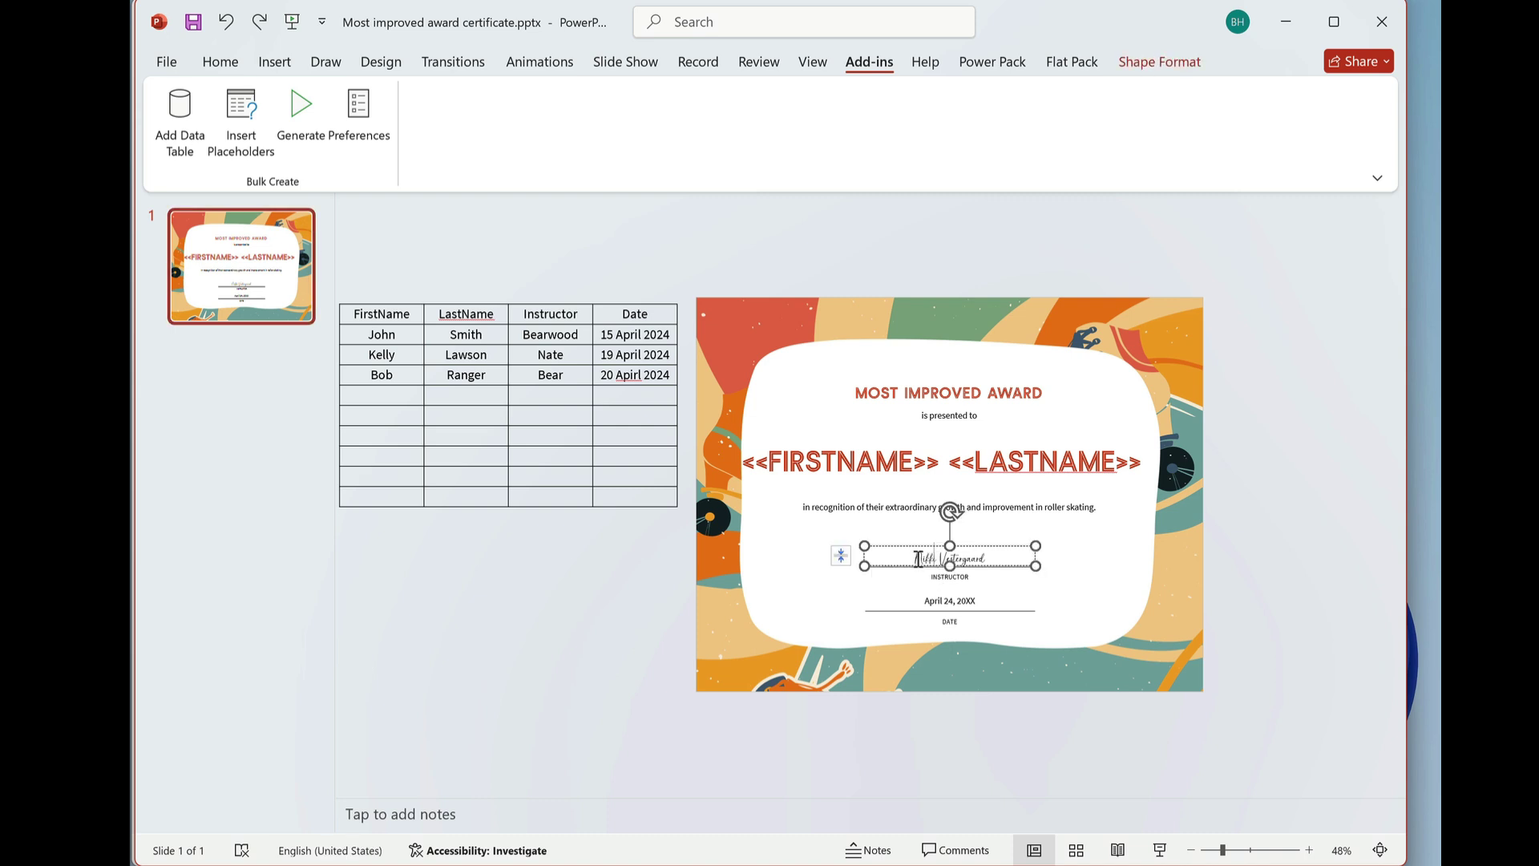
{"action": "left_click_drag", "start_coordinate": [916, 557], "coordinate": [967, 558]}
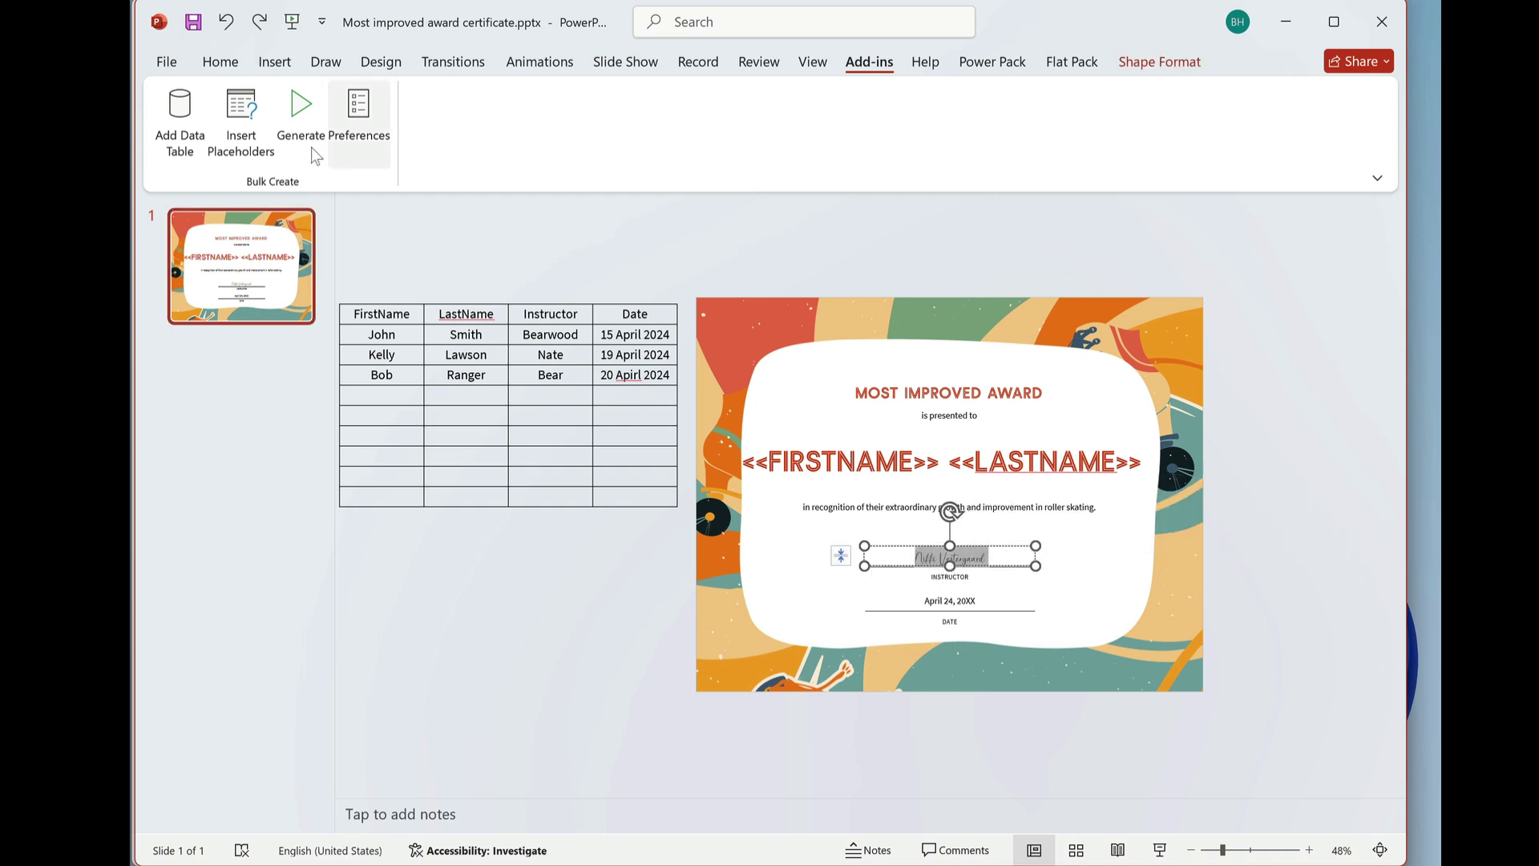
{"action": "left_click", "coordinate": [240, 120]}
{"action": "left_click", "coordinate": [653, 392]}
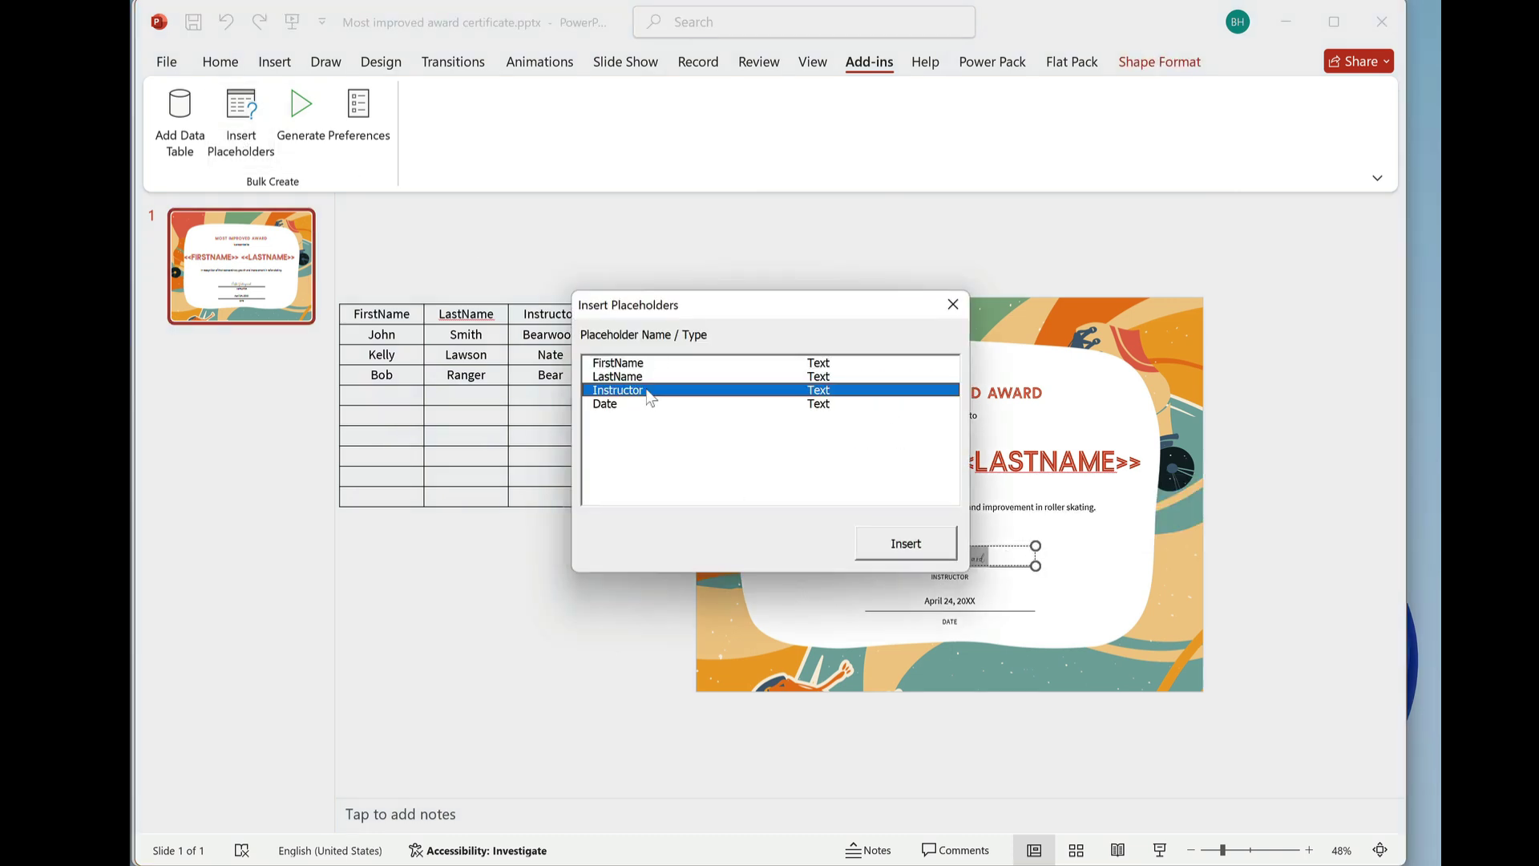
{"action": "left_click", "coordinate": [930, 548]}
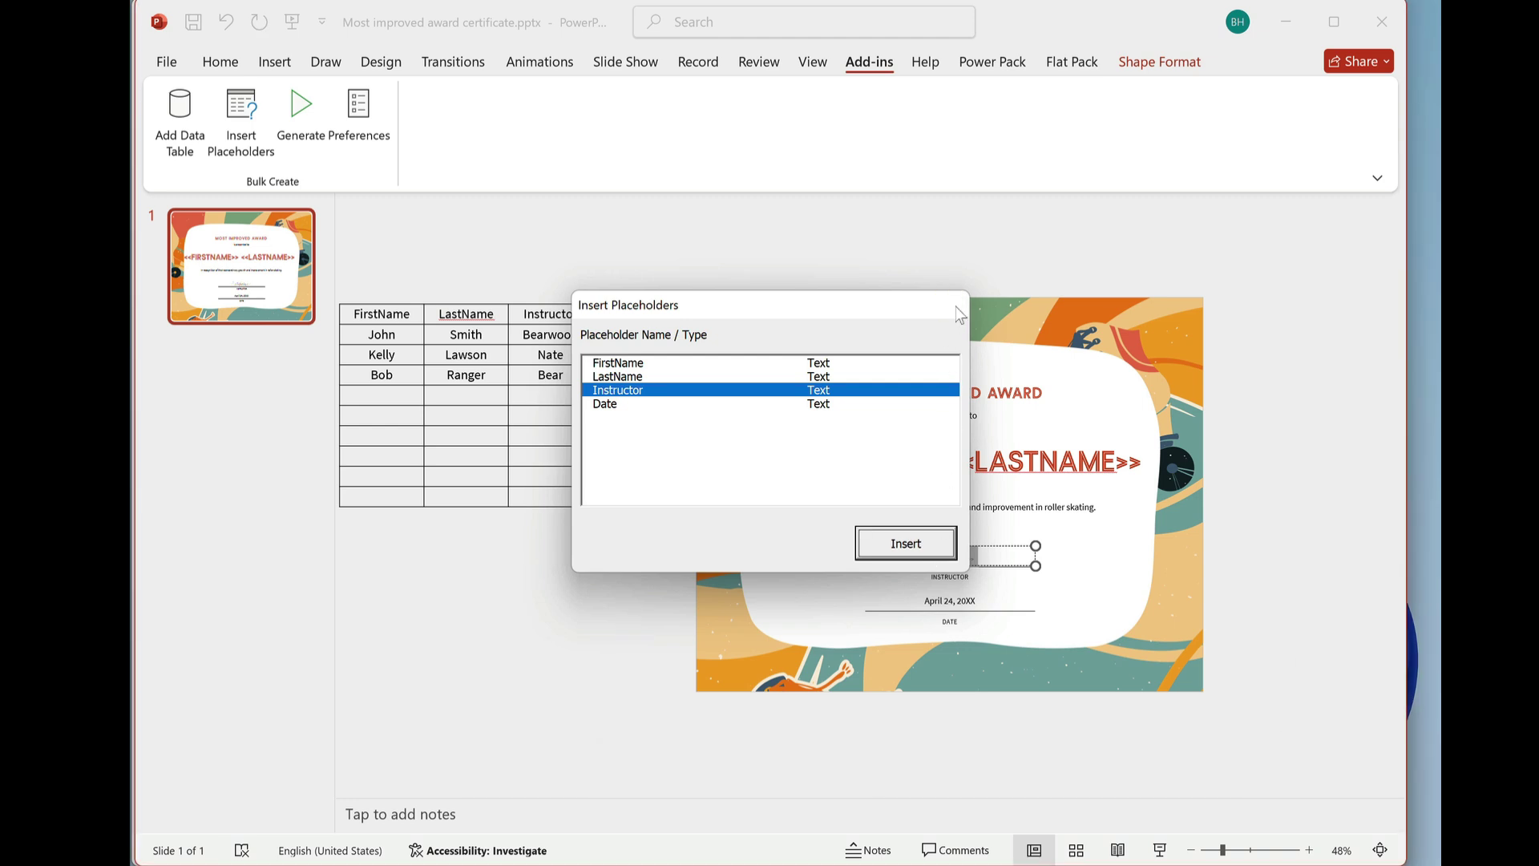
- Replace the sample date text with the Date placeholder
{"action": "left_click", "coordinate": [982, 601]}
{"action": "left_click_drag", "start_coordinate": [982, 603], "coordinate": [920, 601]}
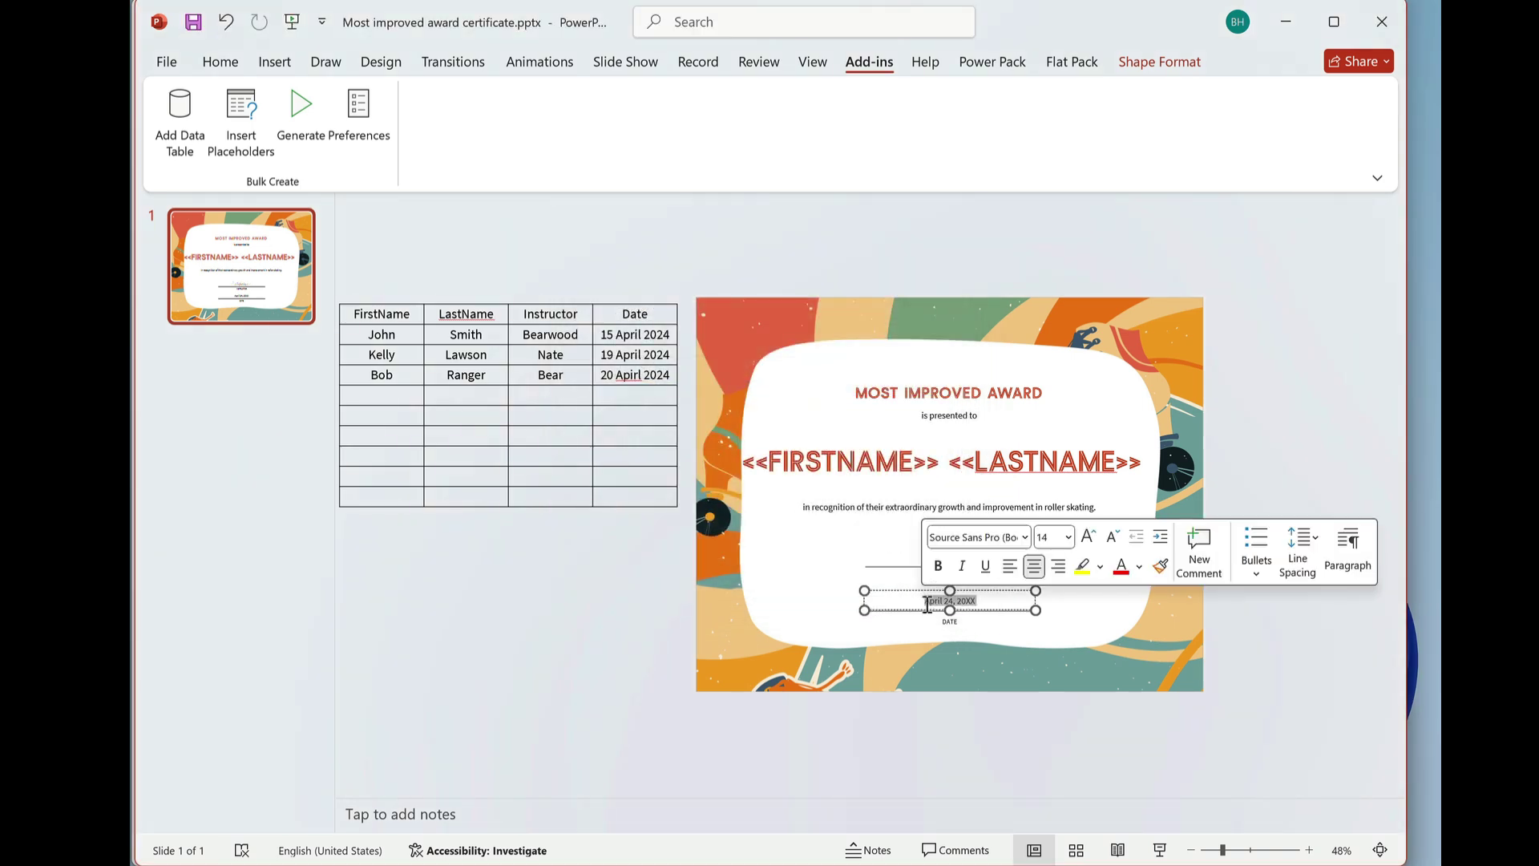
{"action": "left_click", "coordinate": [257, 154]}
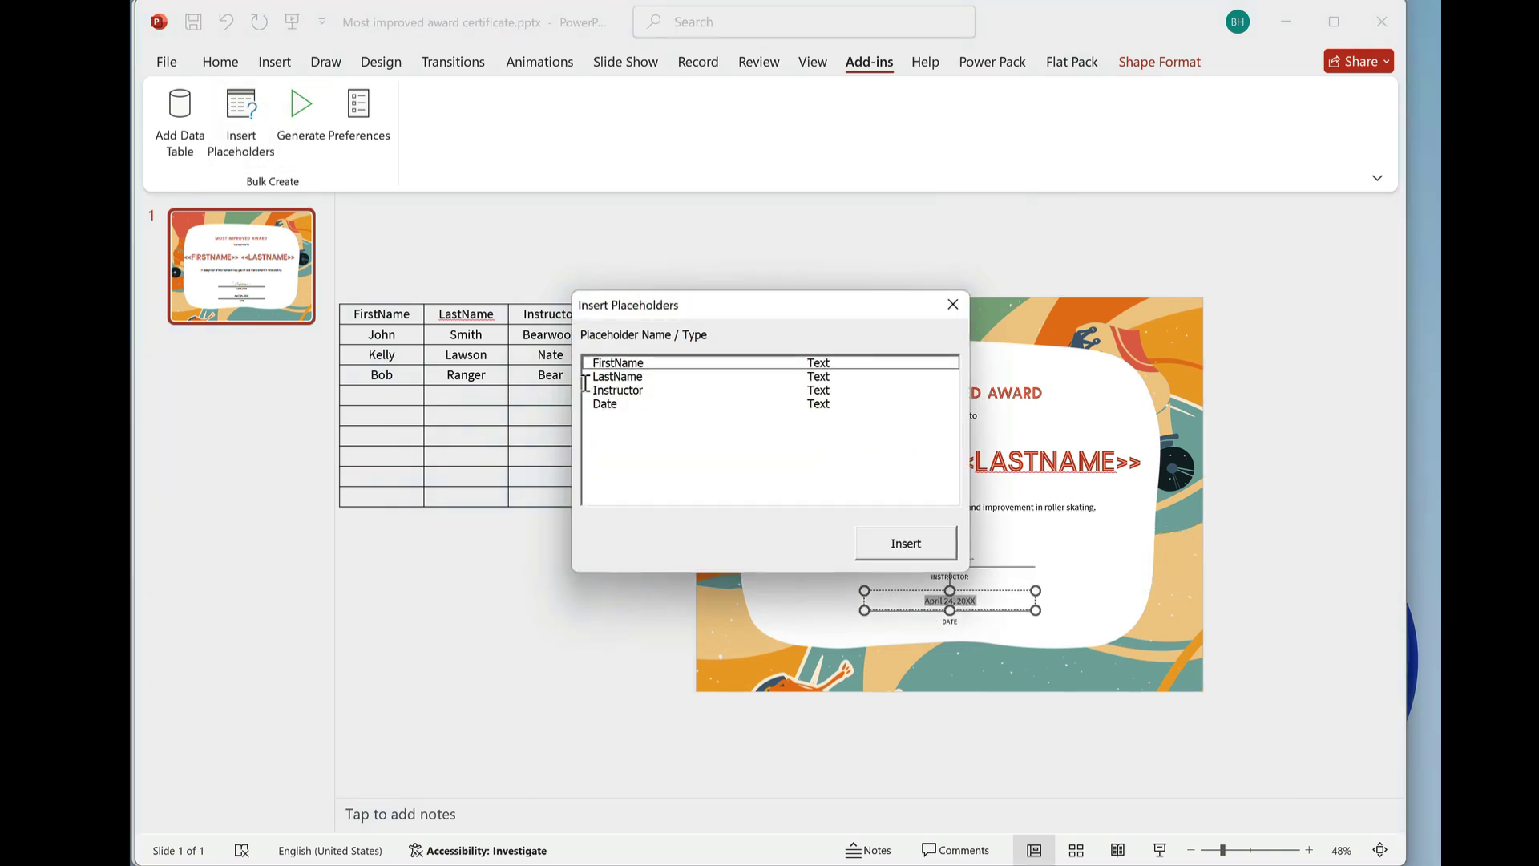
{"action": "left_click", "coordinate": [817, 403]}
{"action": "left_click", "coordinate": [904, 541]}
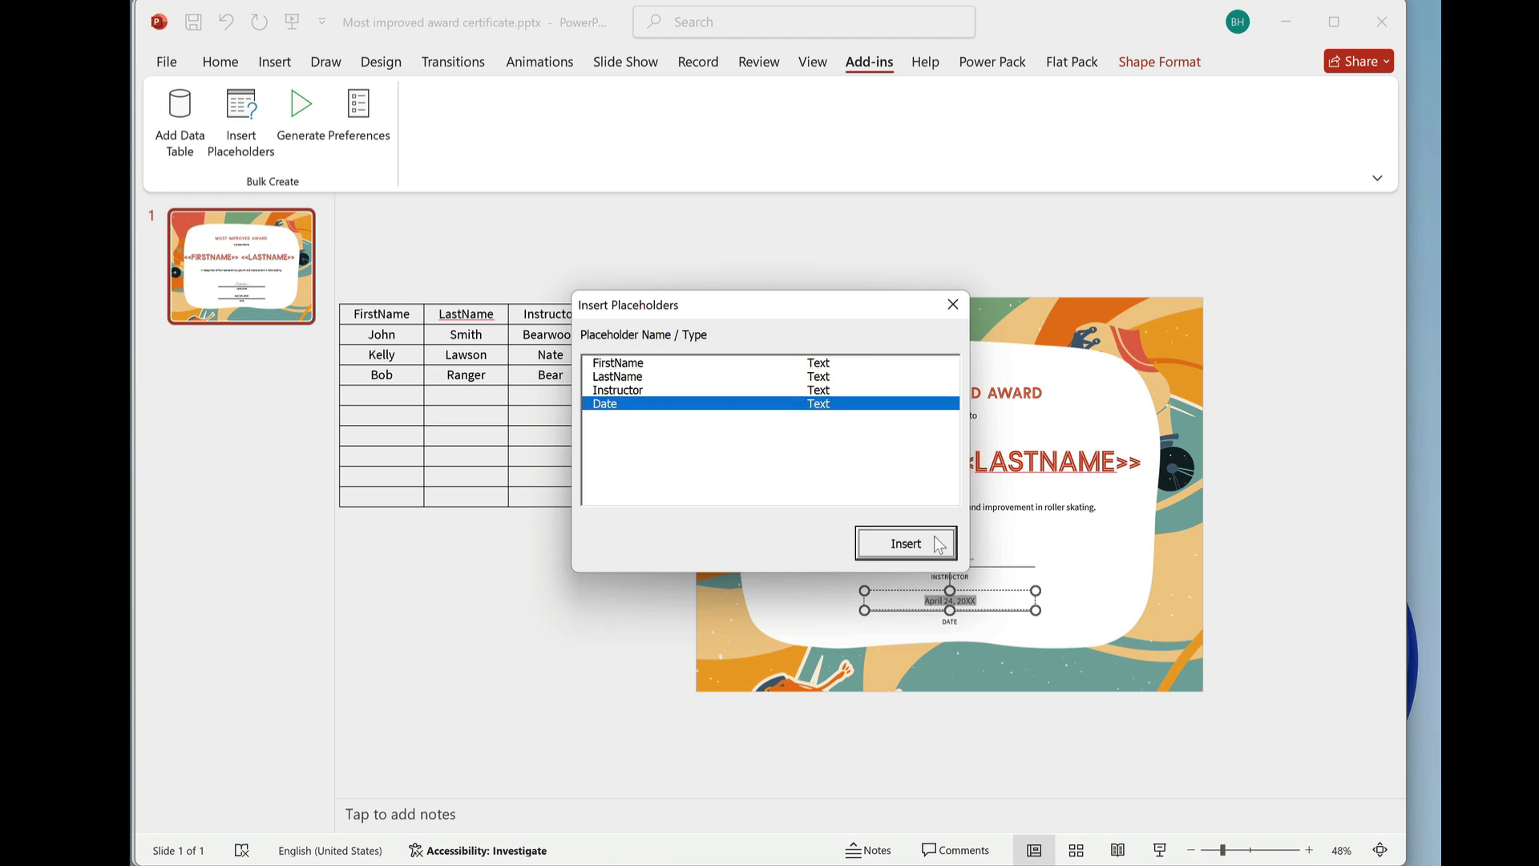
{"action": "left_click", "coordinate": [952, 304]}
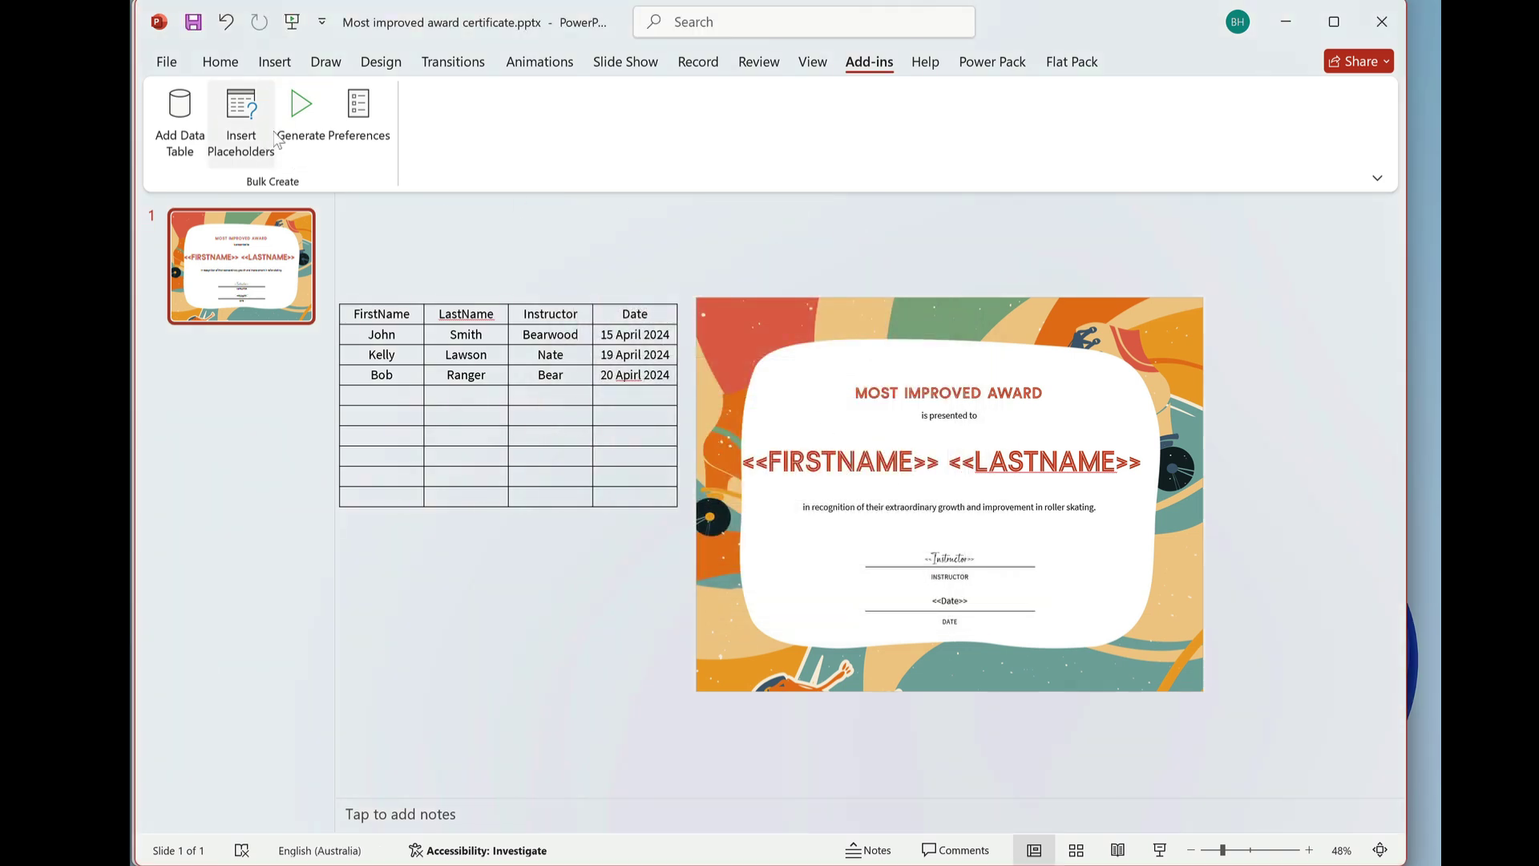
- Regenerate the three certificates and check each slide's name, instructor and date
{"action": "left_click", "coordinate": [301, 120]}
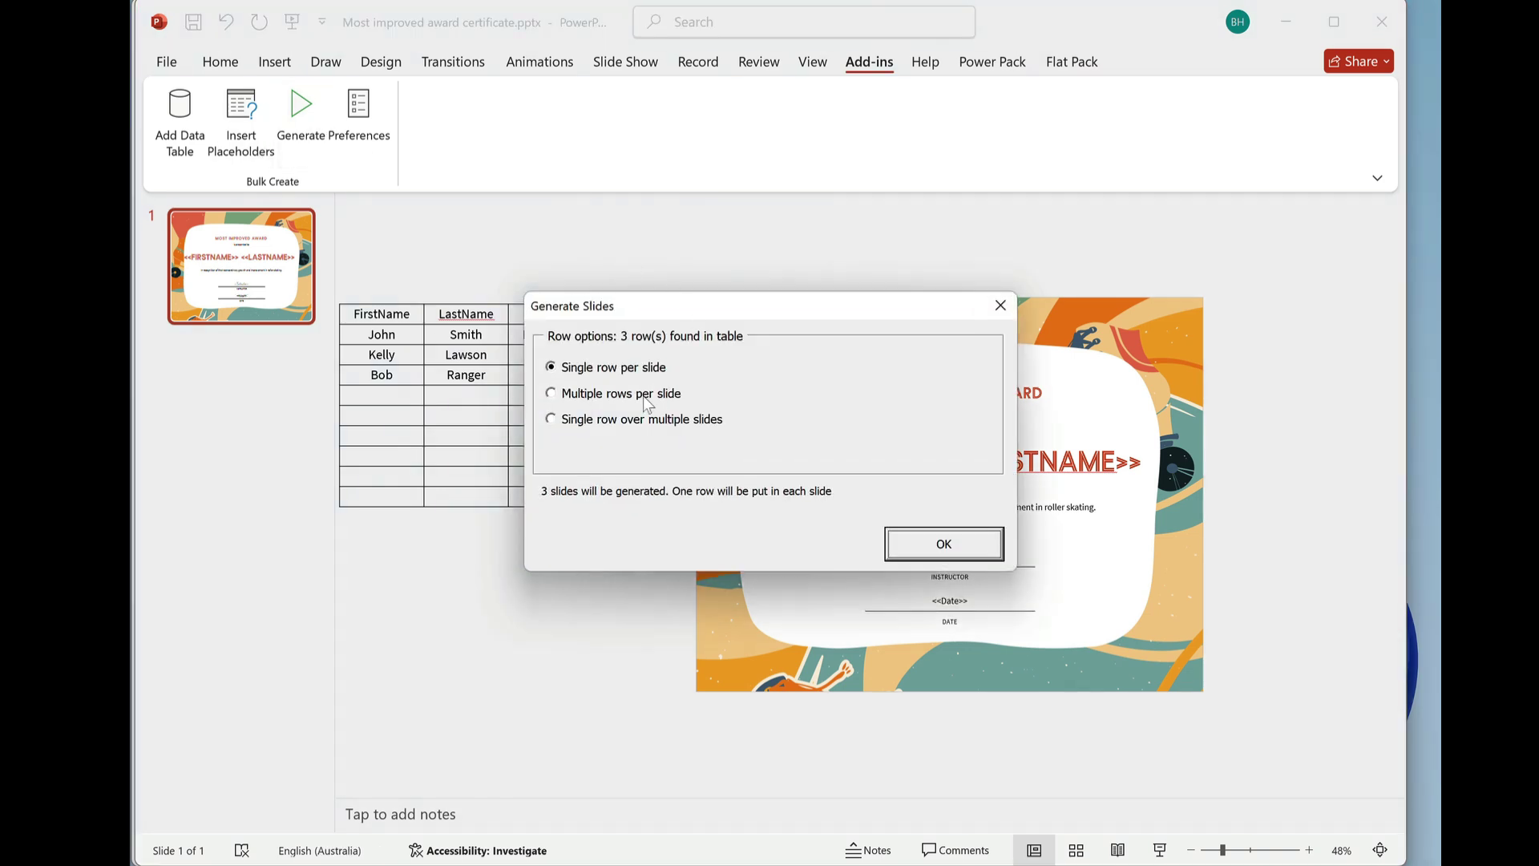
{"action": "left_click", "coordinate": [943, 544]}
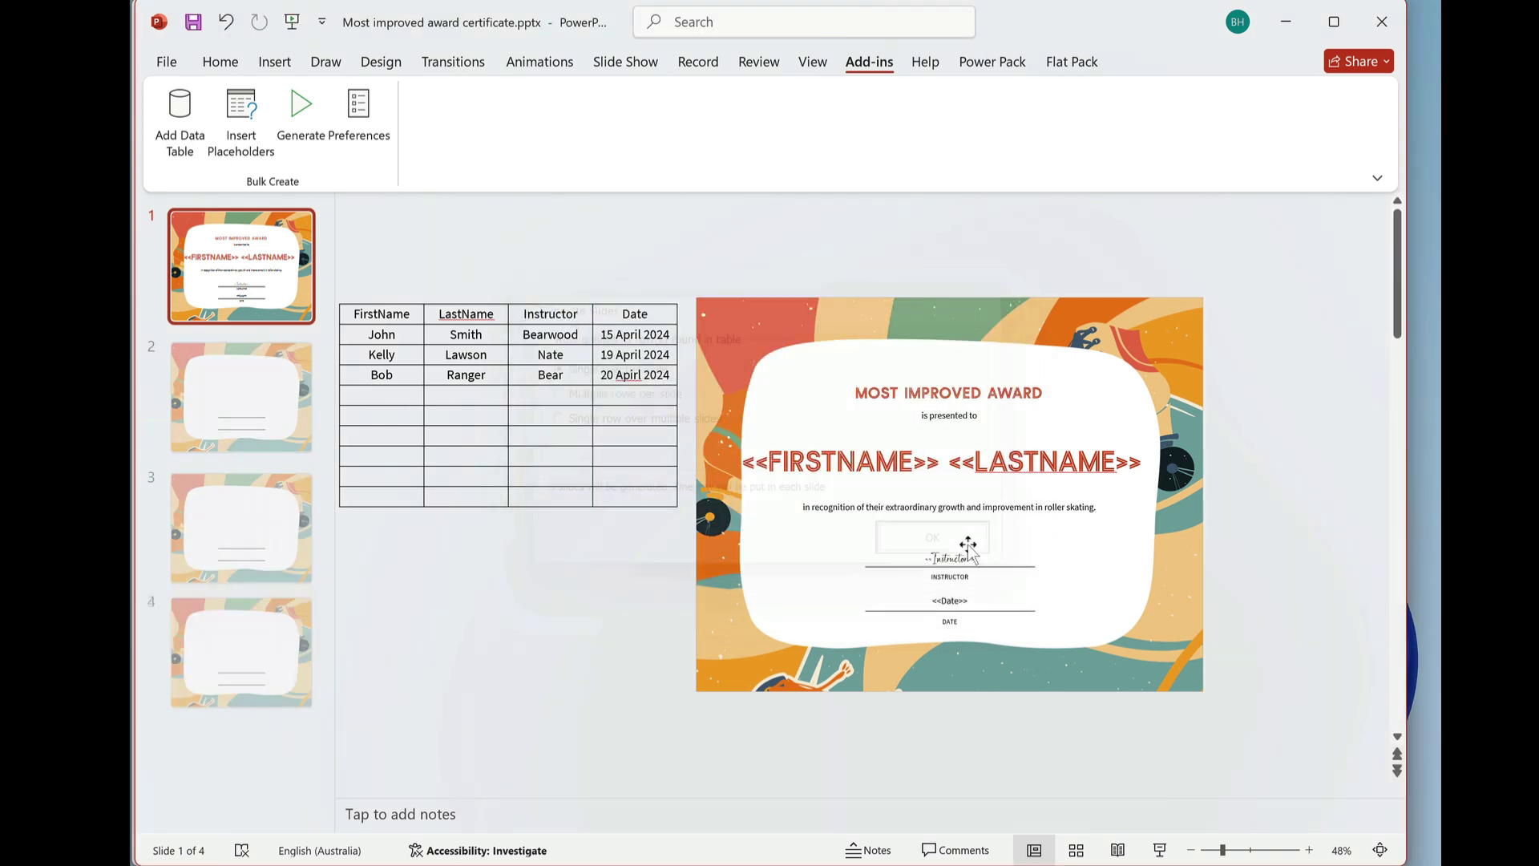
{"action": "left_click", "coordinate": [297, 404]}
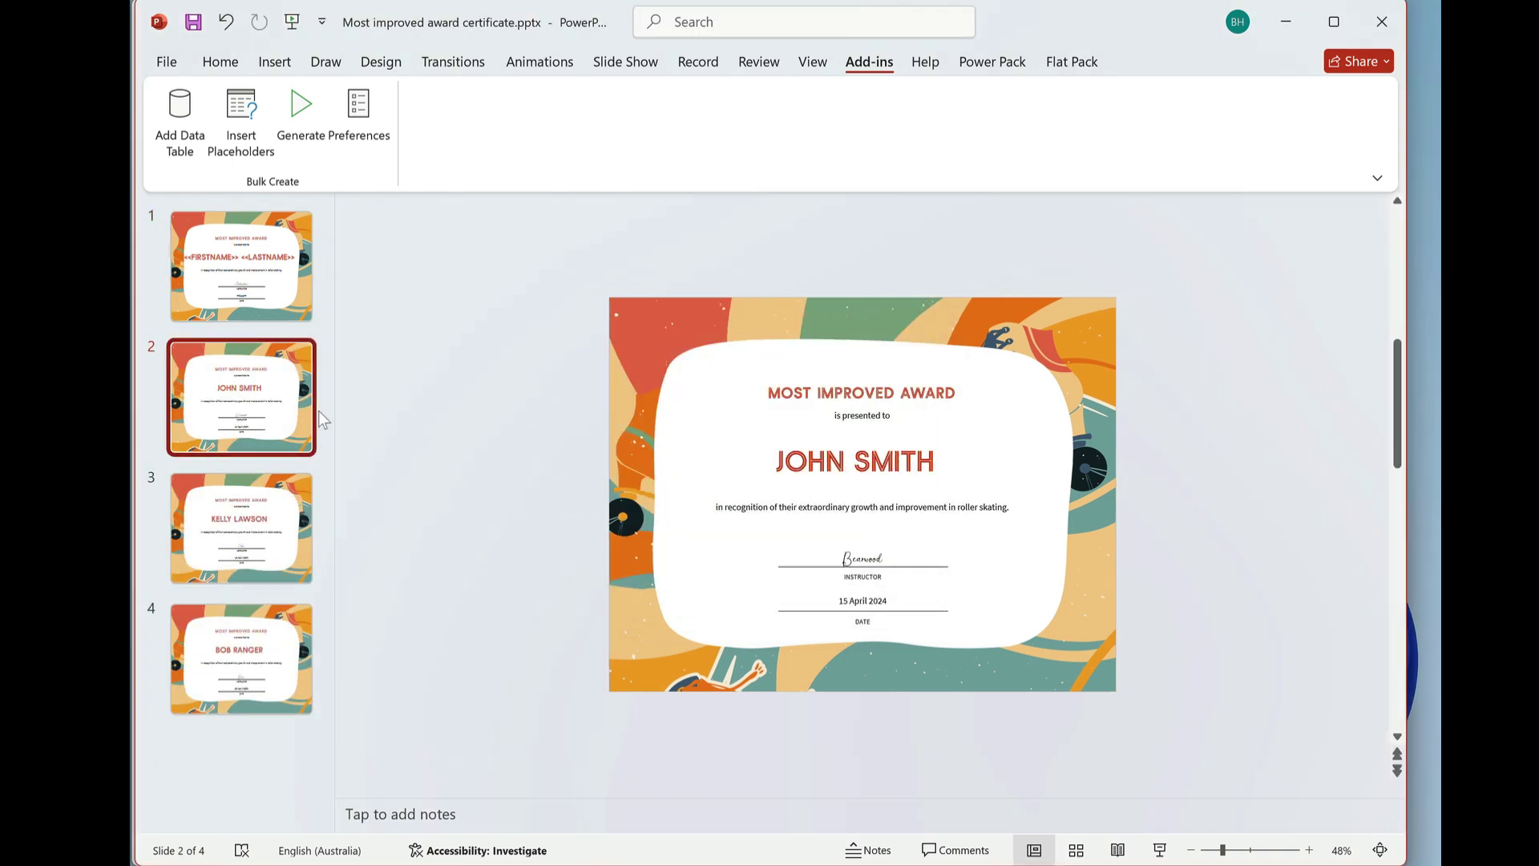
{"action": "left_click", "coordinate": [283, 297]}
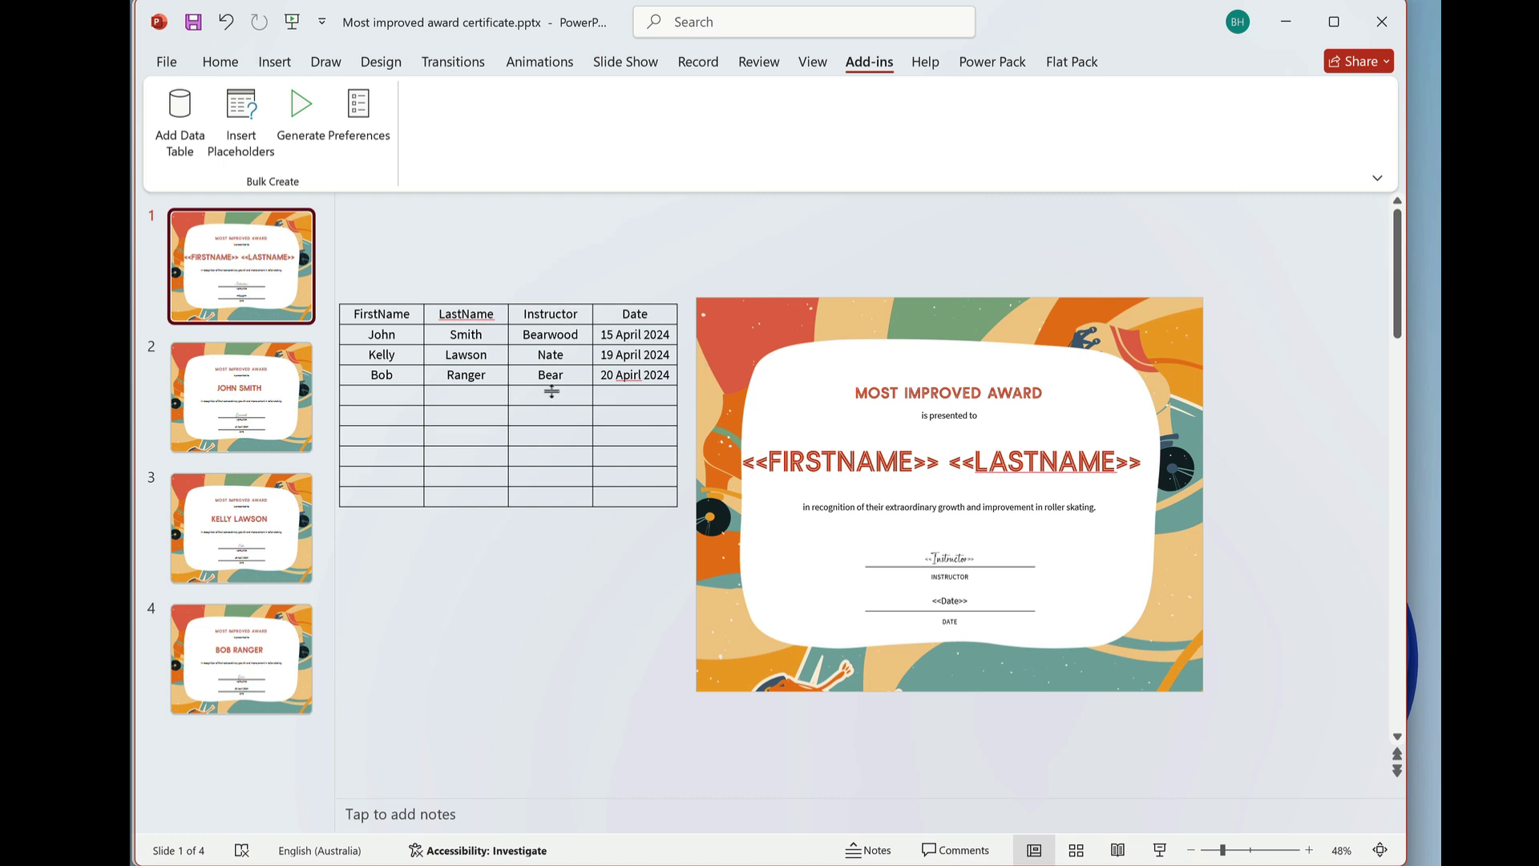
{"action": "left_click", "coordinate": [204, 399]}
{"action": "left_click", "coordinate": [238, 539]}
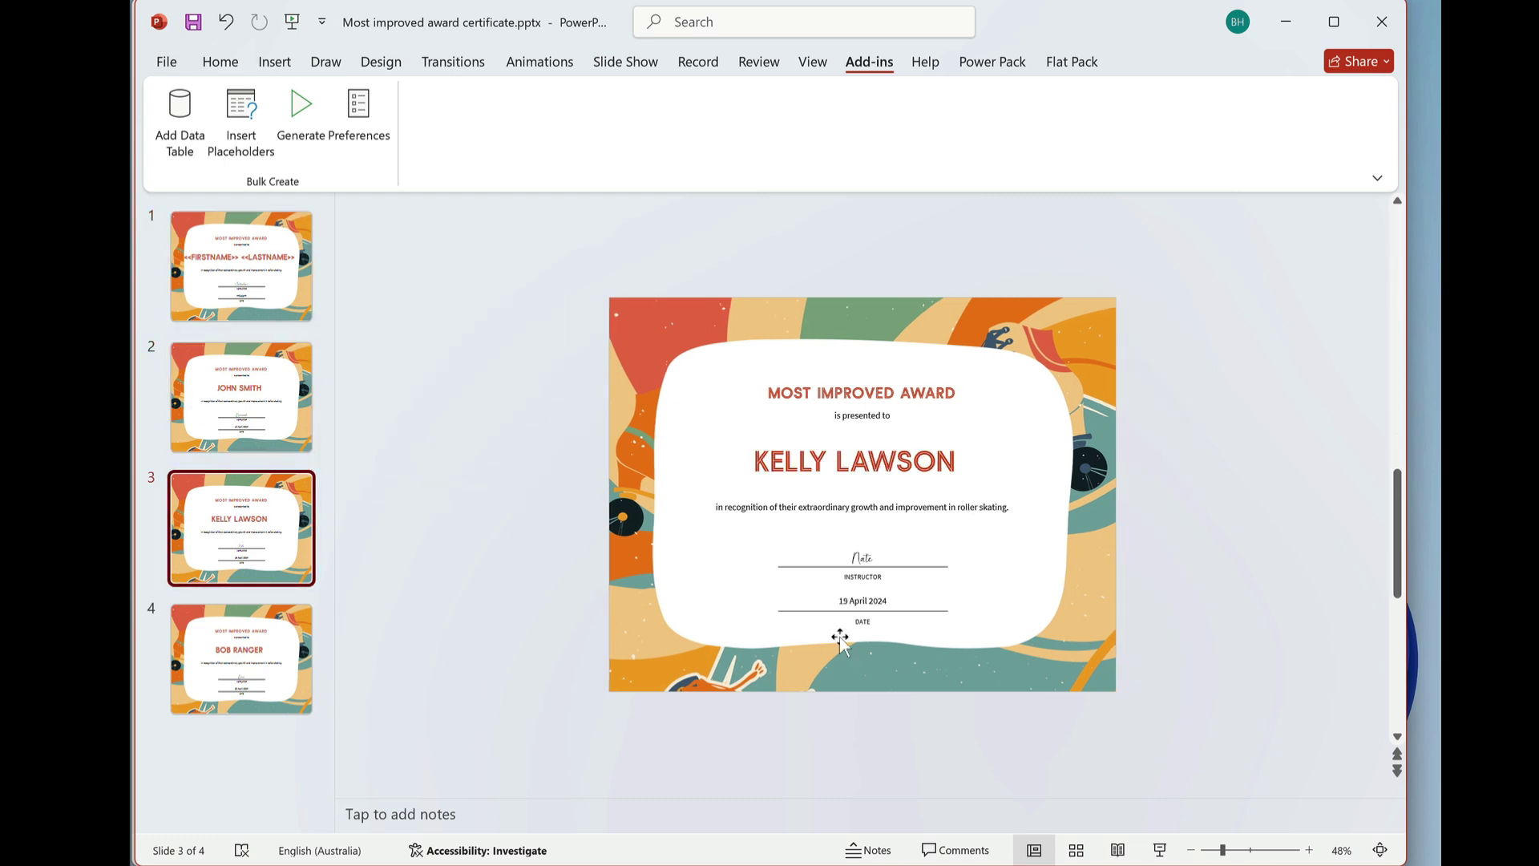
{"action": "scroll", "coordinate": [839, 634], "scroll_direction": "down", "scroll_amount": 1}
{"action": "key", "text": "Home"}
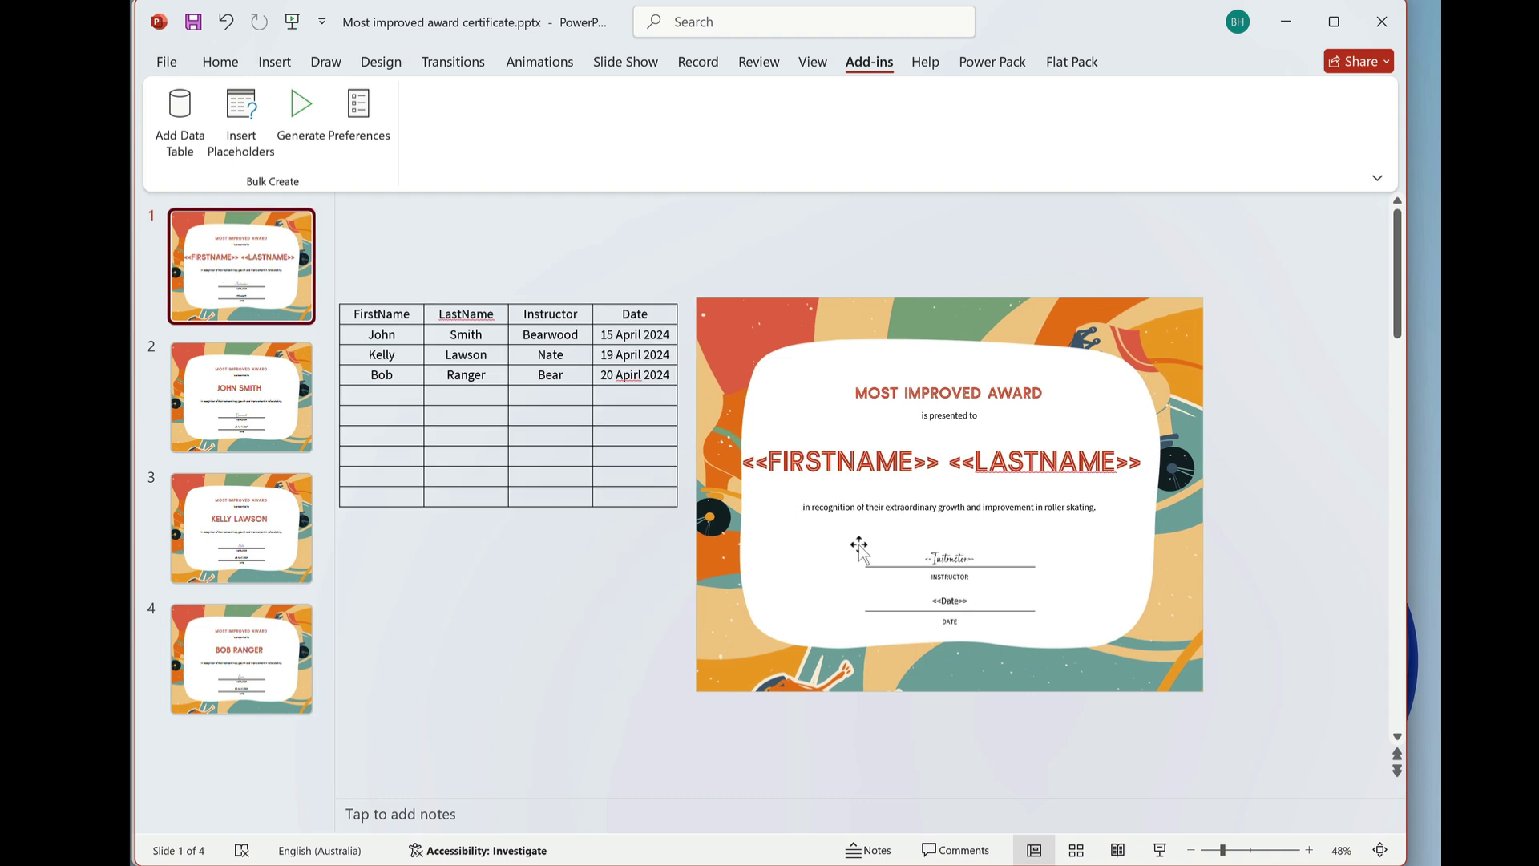
{"action": "key", "text": "End"}
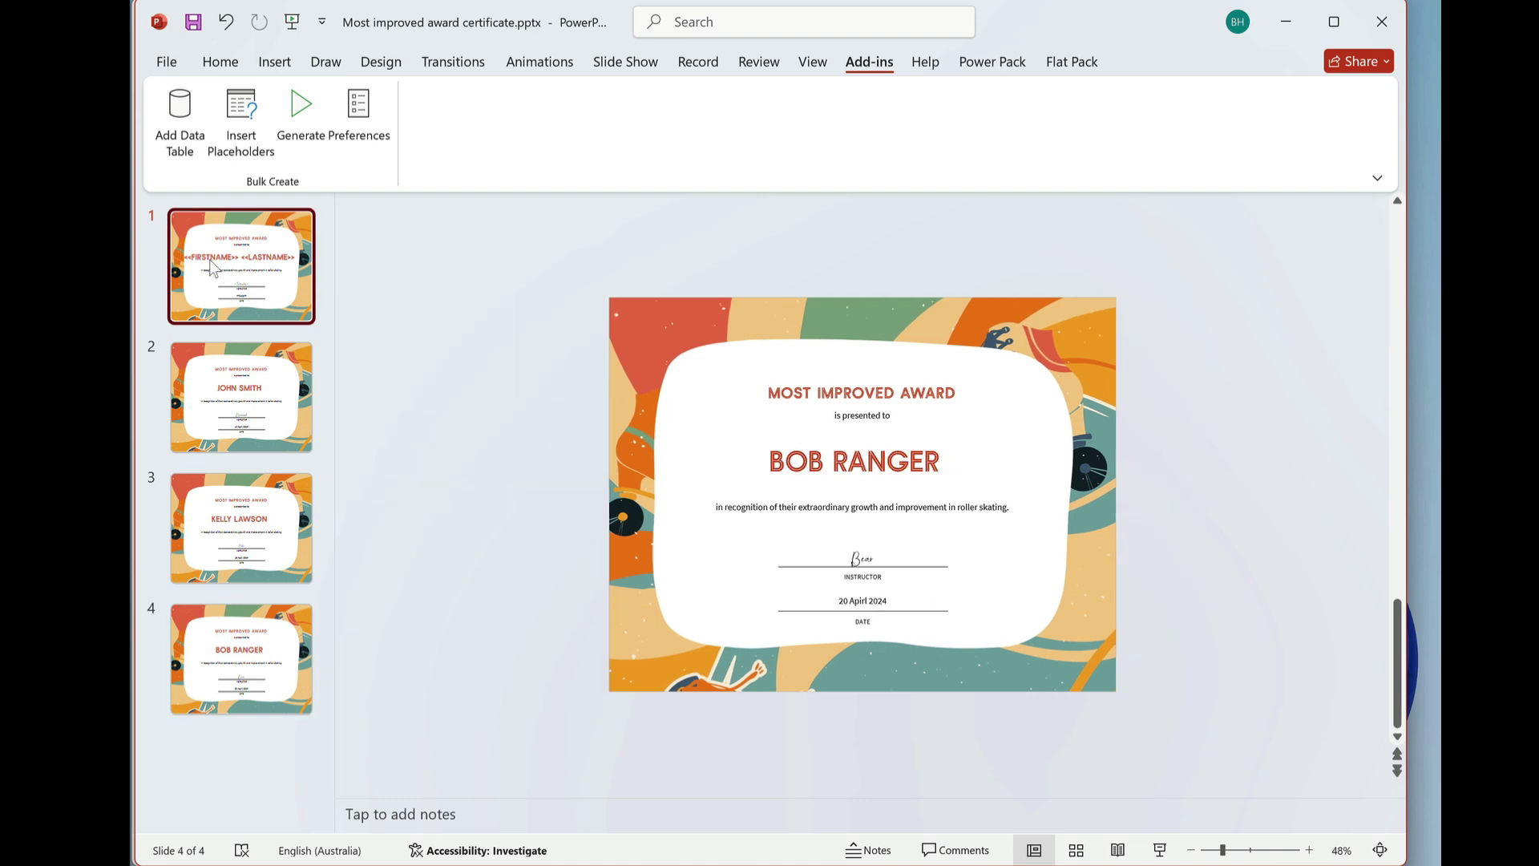